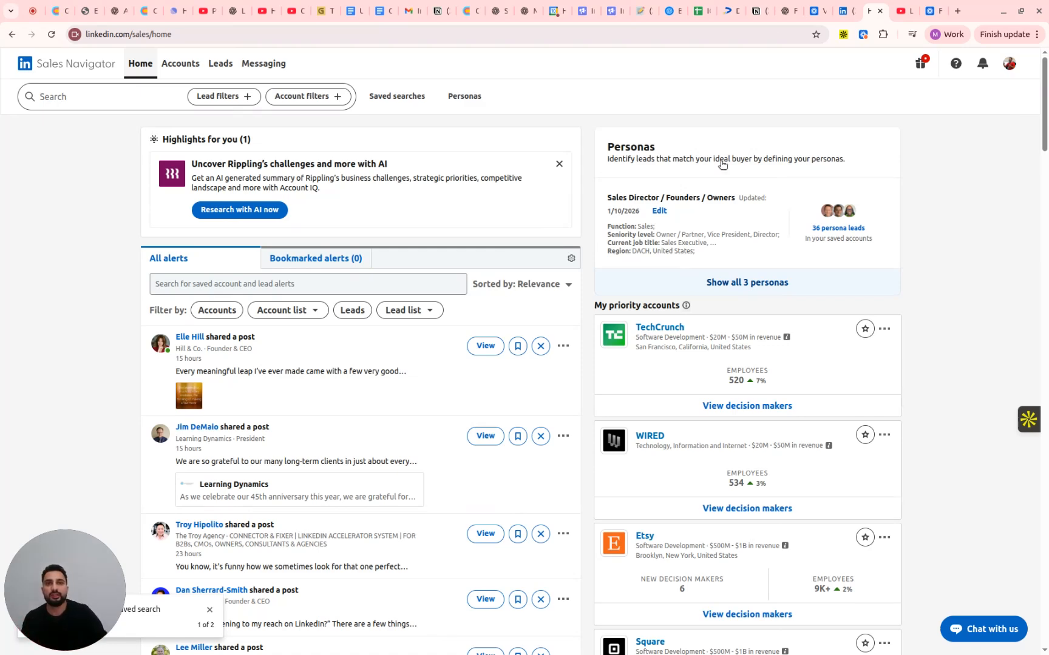
Start a new persona and name it "Hiring Sales People".
left_click(480, 99)
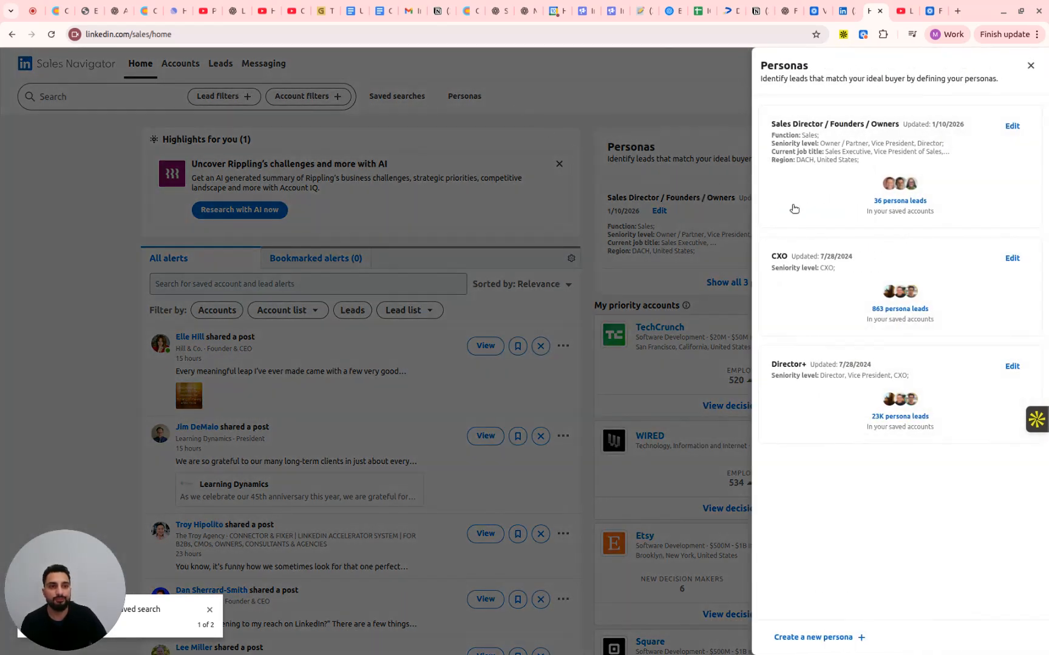
left_click(854, 639)
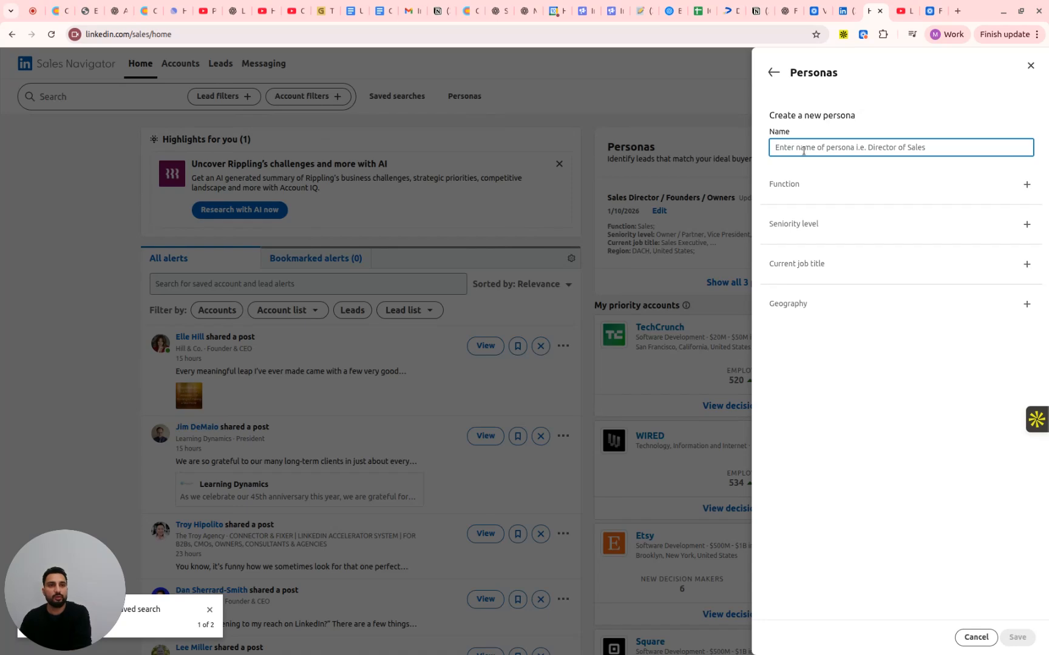
type("Hiring S")
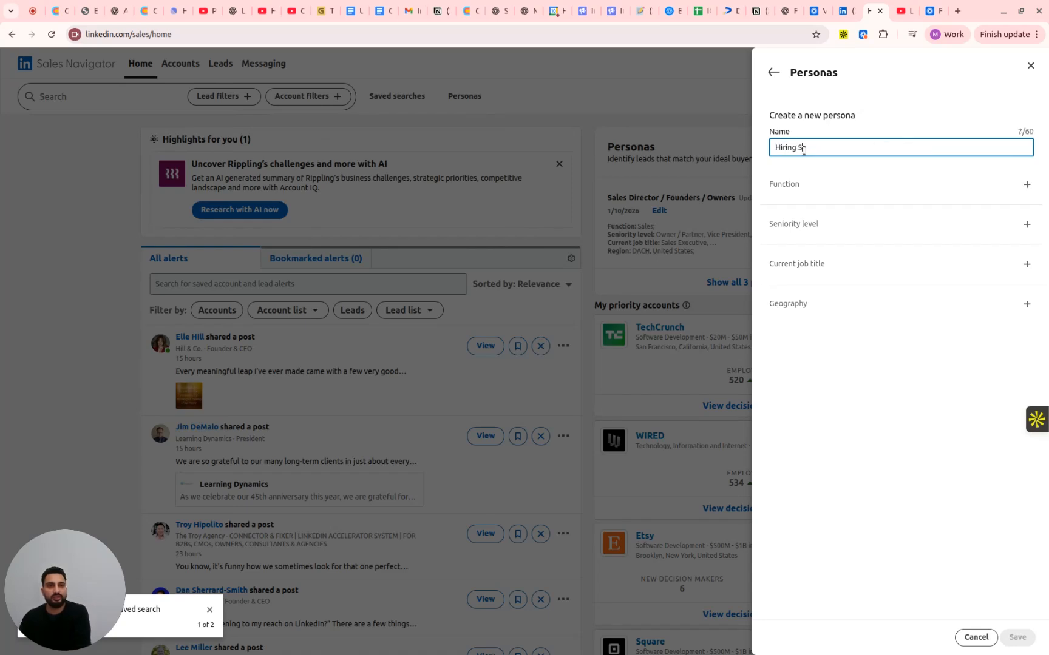
type("ales People")
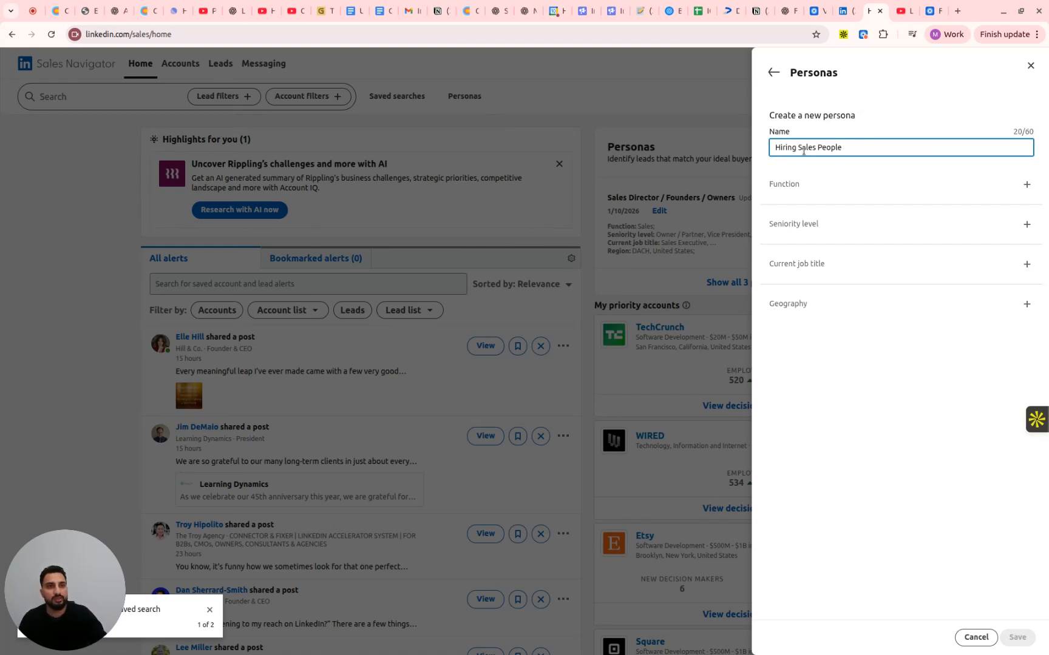
Add Sales as the function of the new persona.
left_click(846, 184)
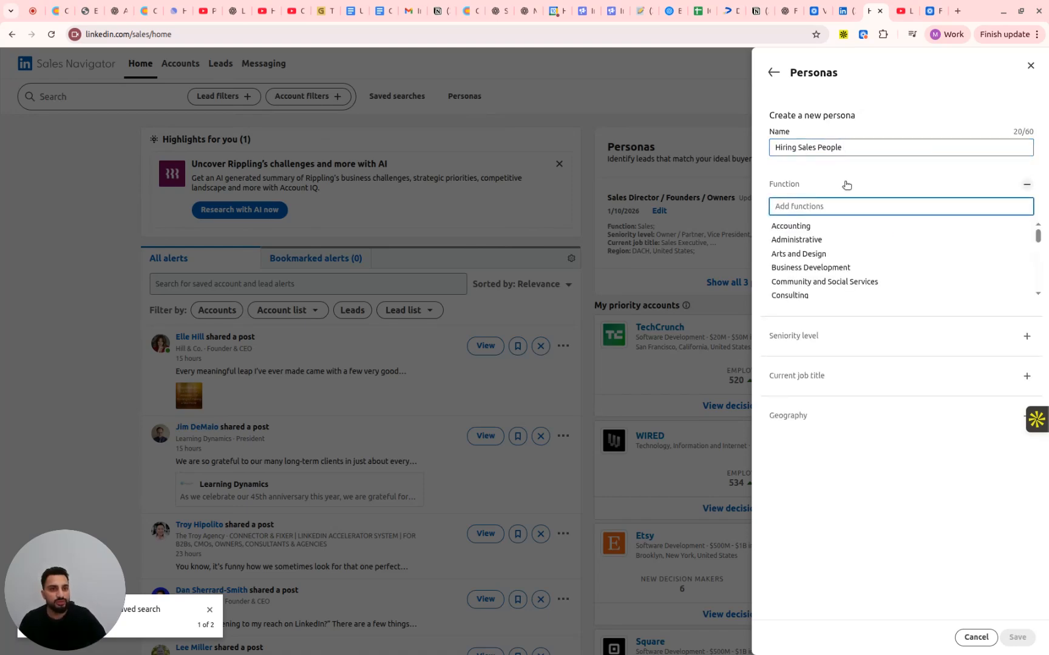
type("Sales")
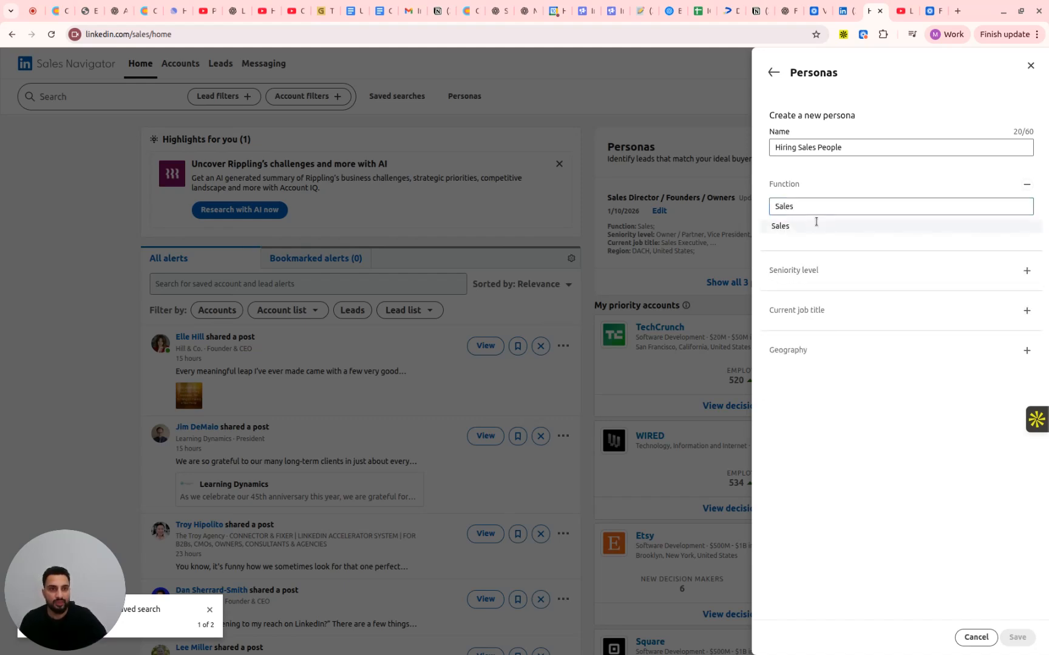
left_click(817, 224)
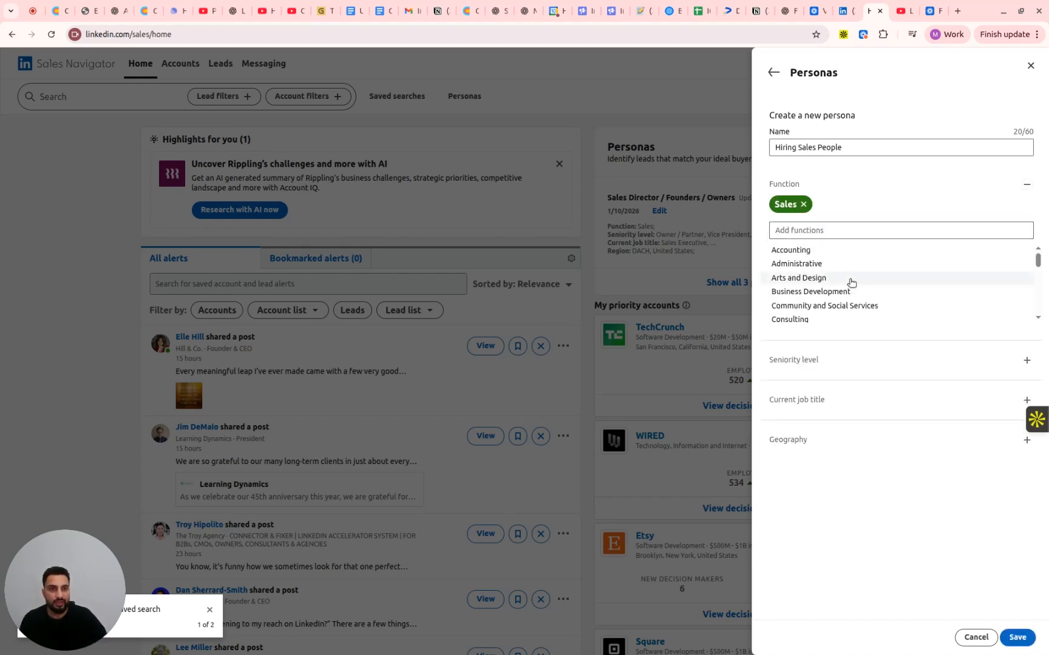
left_click(827, 231)
left_click(824, 359)
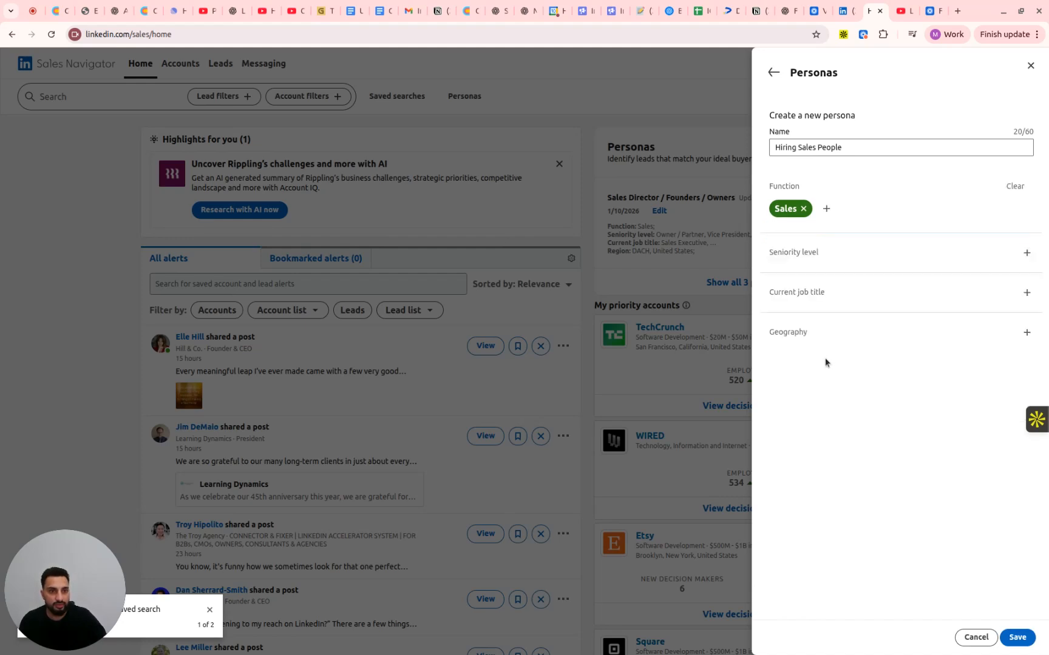
Set the persona's seniority levels to Owner / Partner, Vice President and Director.
left_click(823, 265)
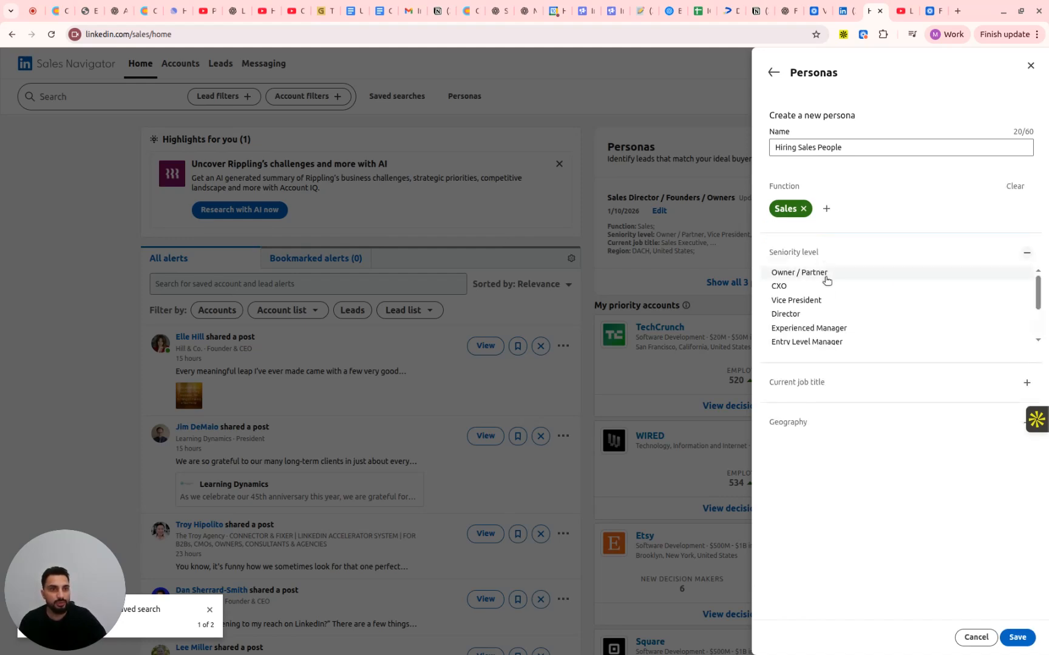
left_click(826, 274)
left_click(813, 309)
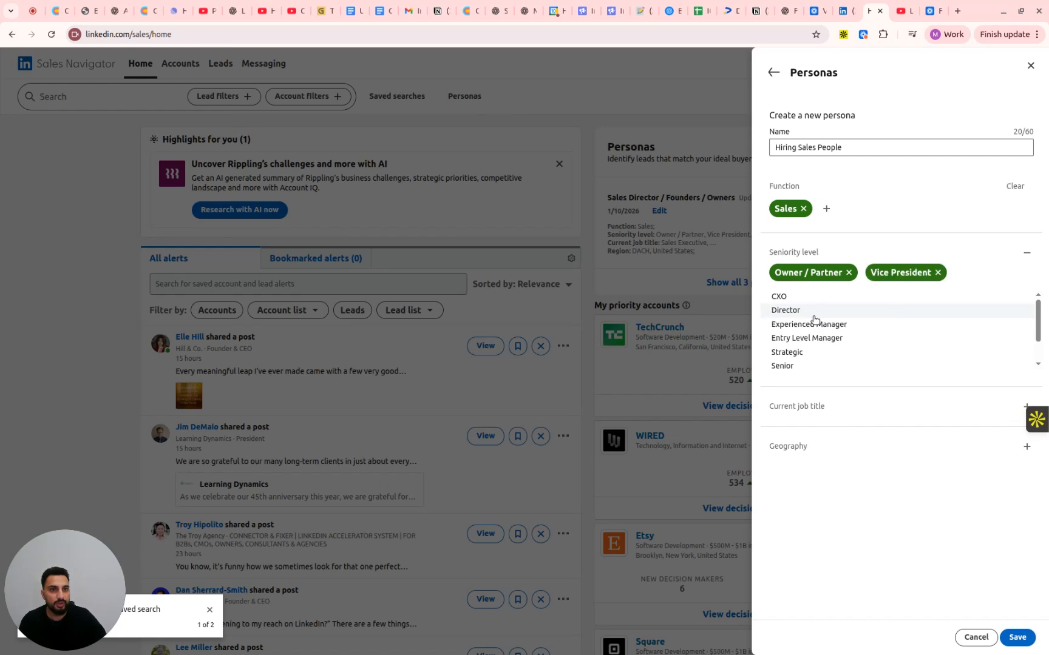
left_click(814, 309)
Add Vice President and Sales Director to the persona's current job titles.
left_click(844, 405)
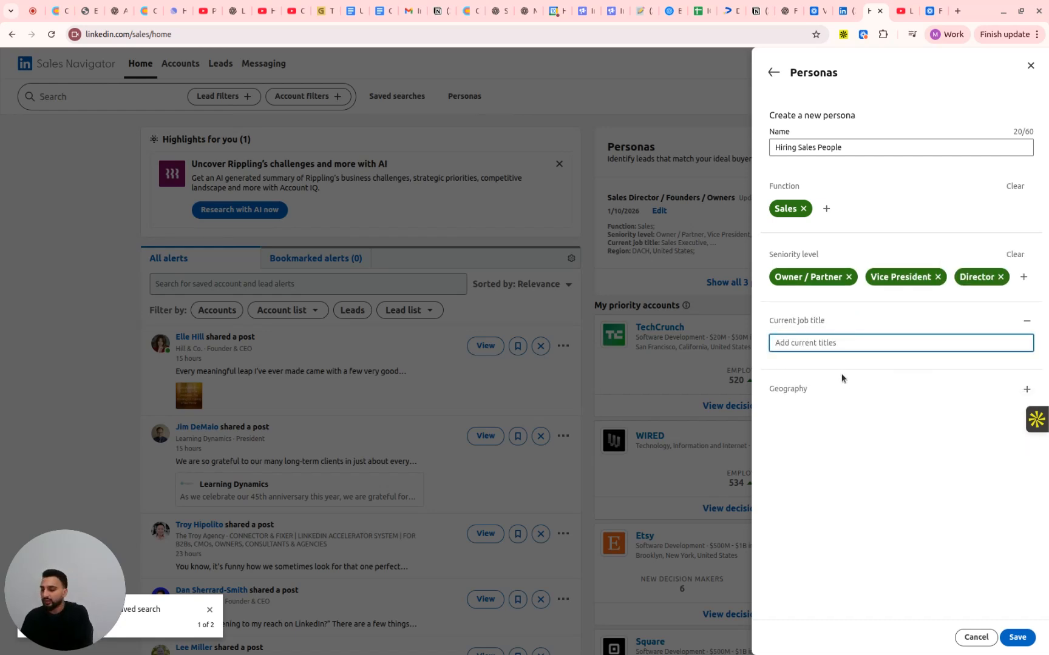
type("Vice Pre")
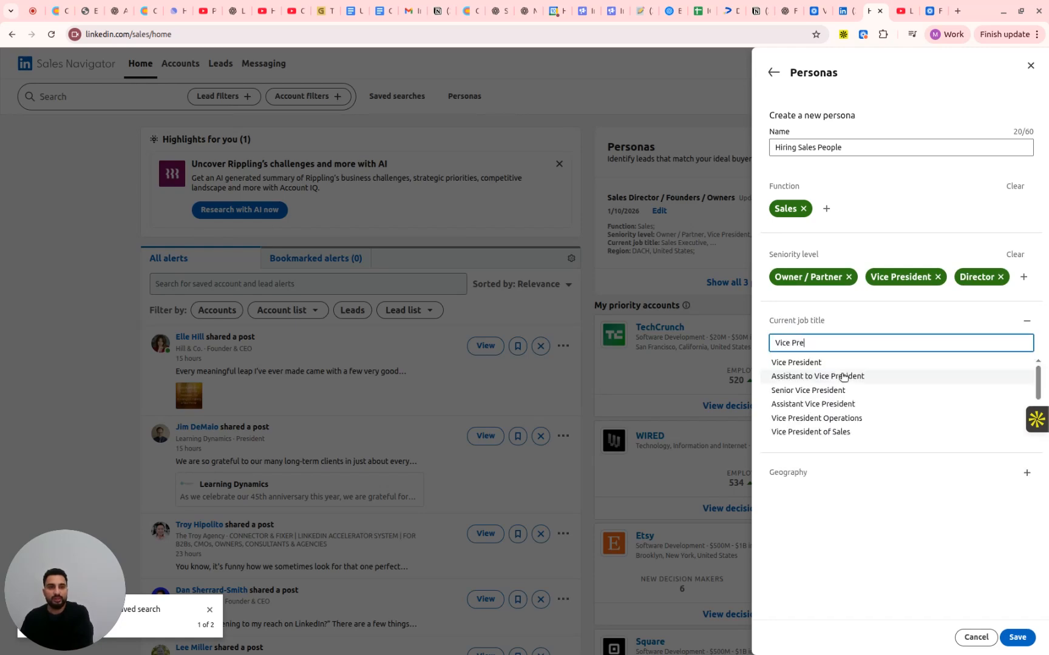
type("sident")
key("Down")
key("Return")
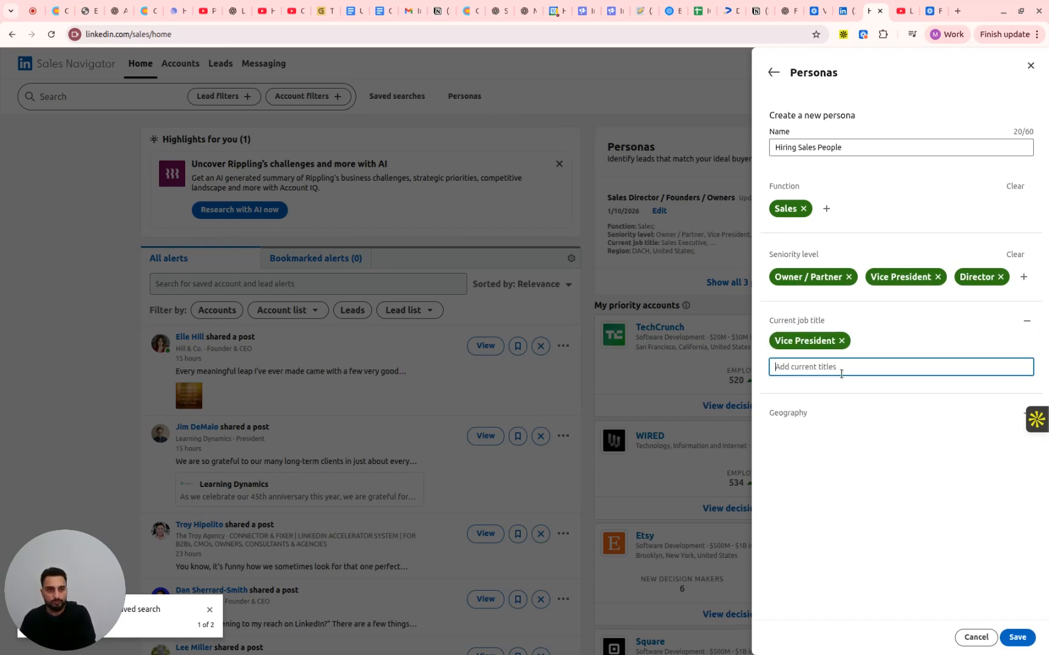
type("Sales")
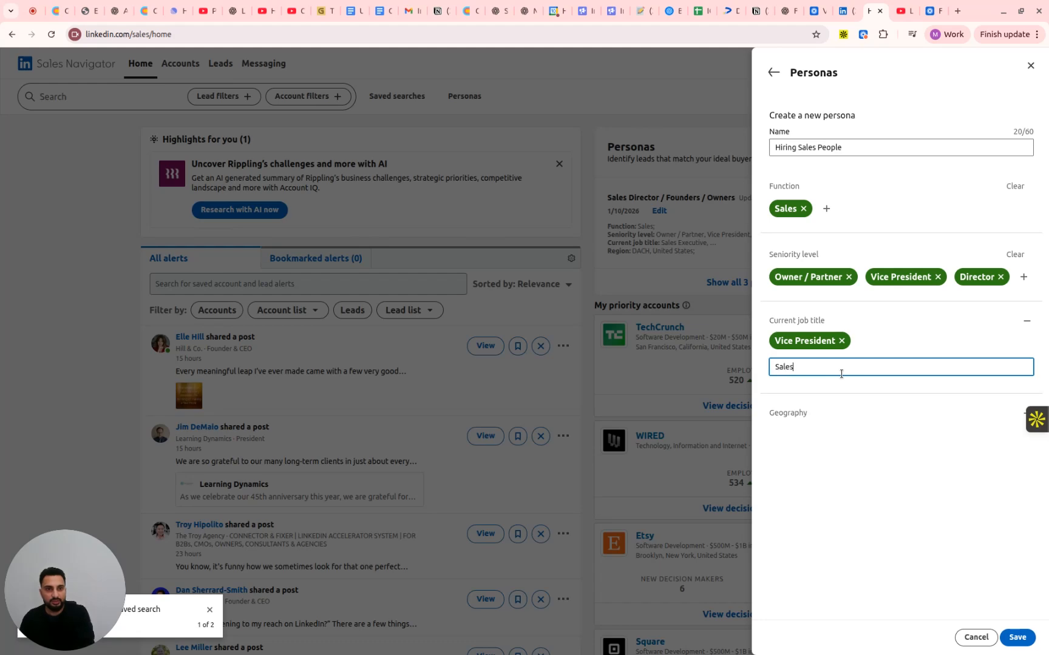
type(" Director")
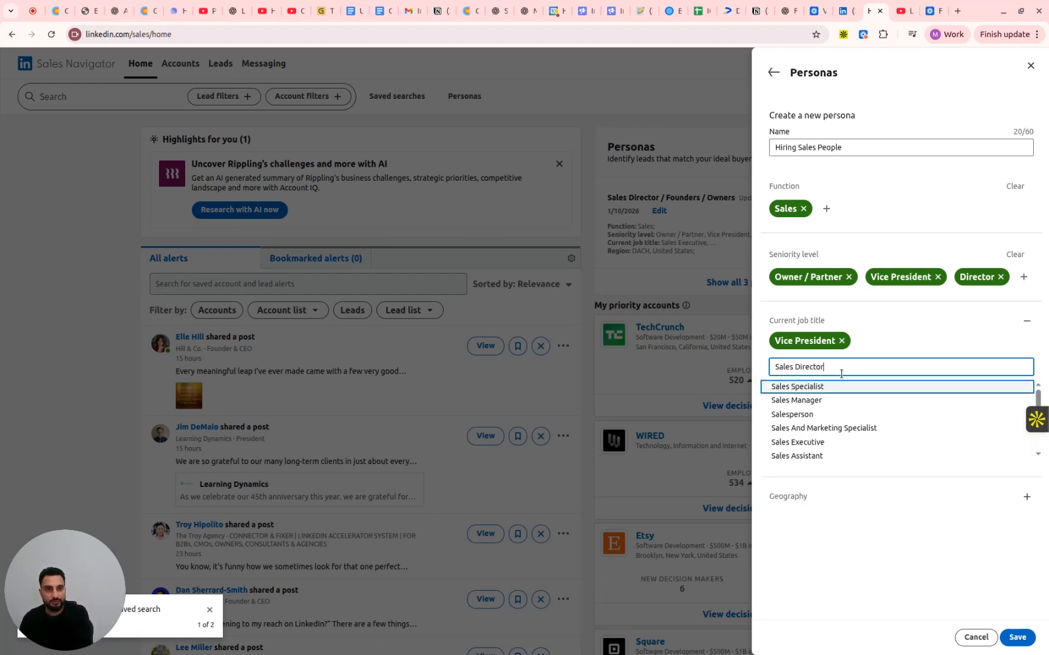
key("Down")
key("Up")
key("Return")
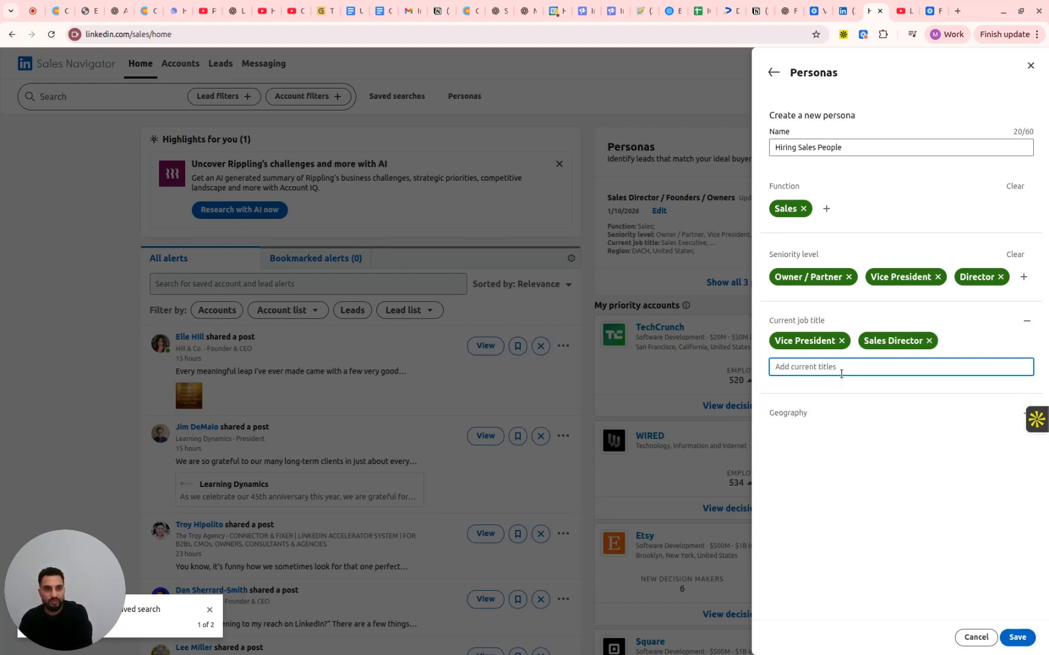
Add Director of Sales Marketing to the persona's current job titles.
type("Director of")
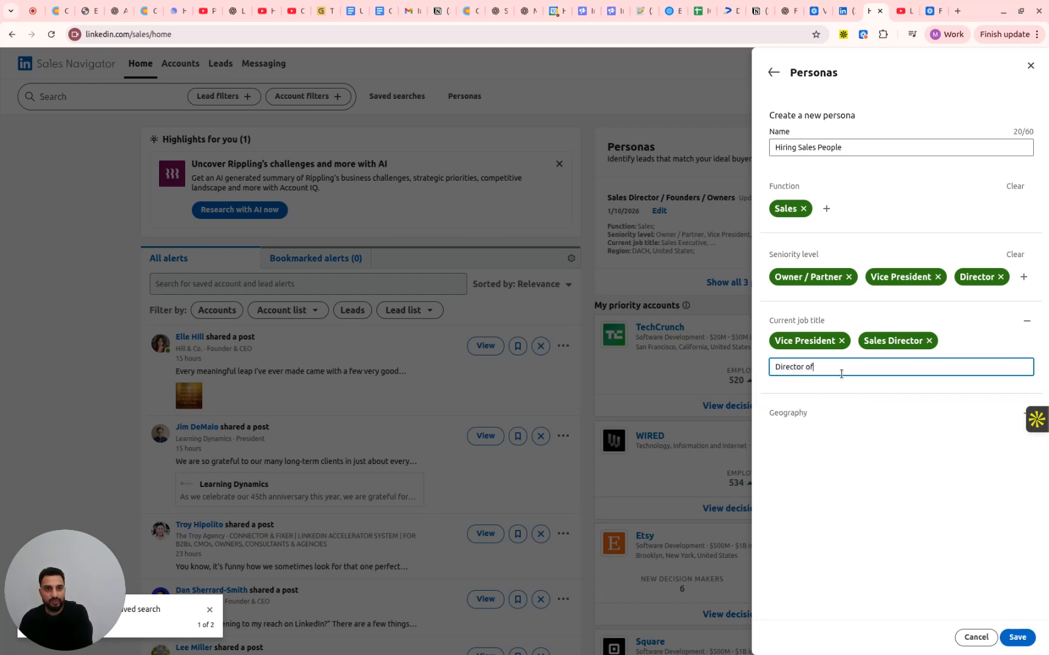
type(" Sales")
key("Down")
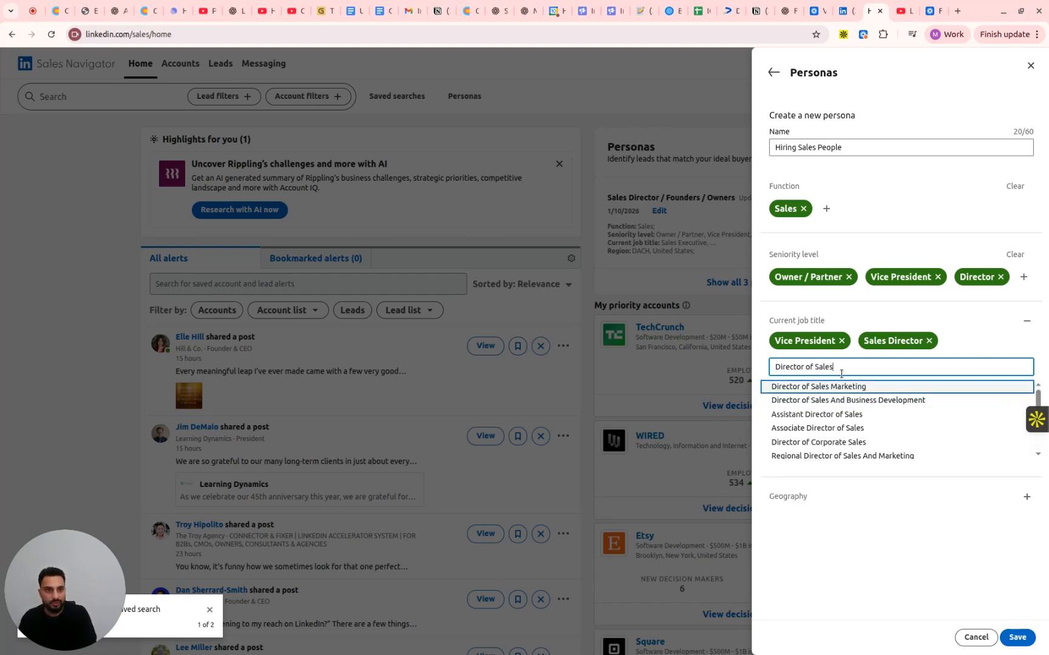
key("Return")
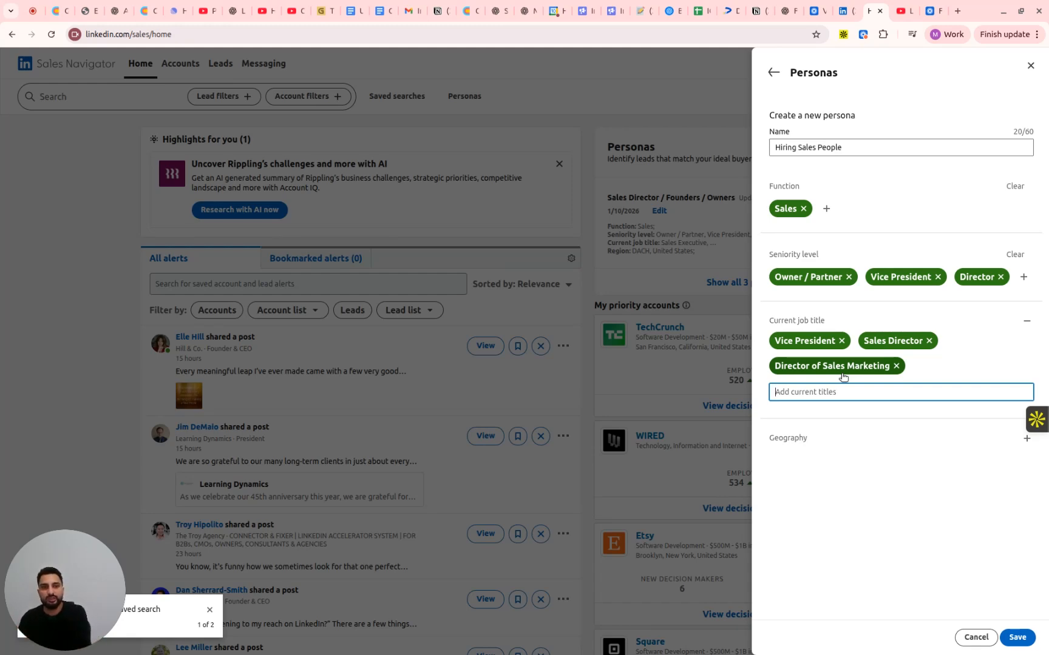
Add Owner and Co-Owner to the persona's current job titles.
type("S")
key("BackSpace")
type("Owner")
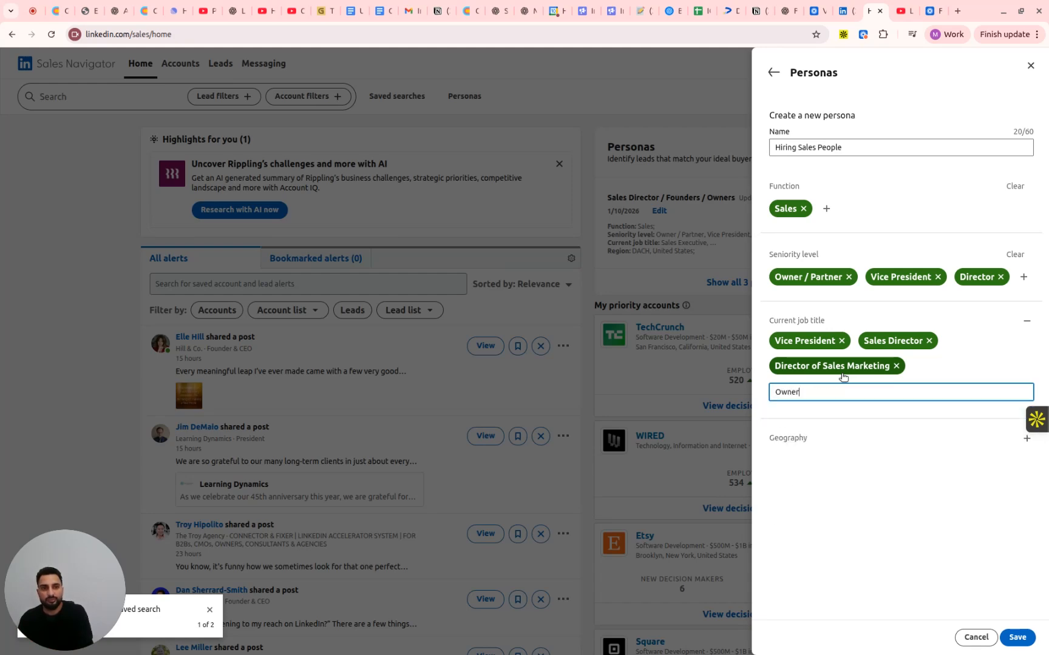
key("Return")
type("Own")
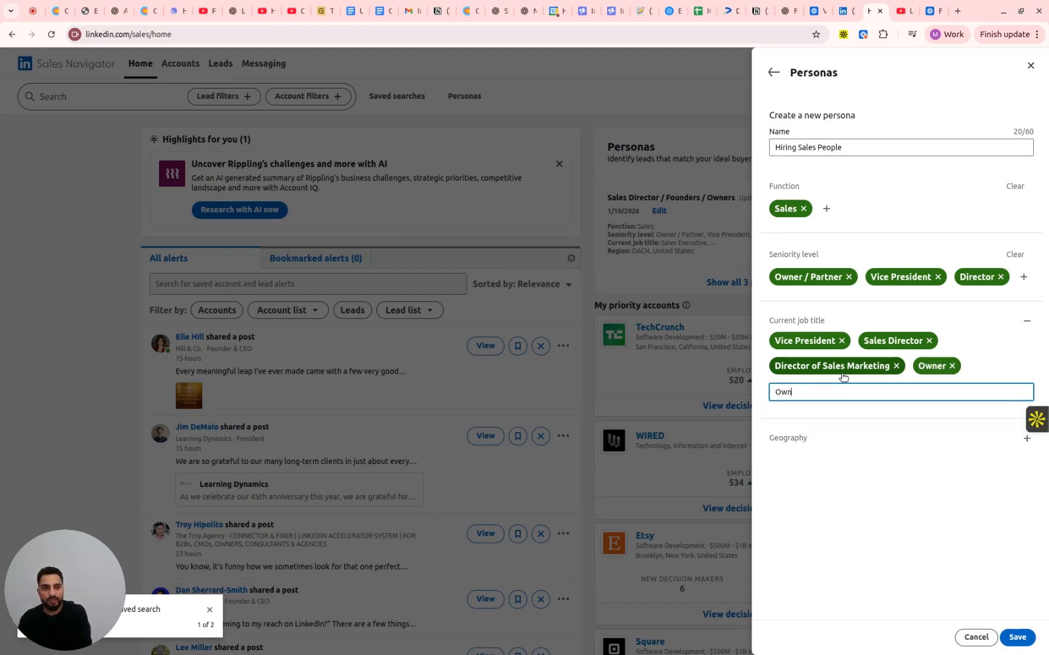
type("er")
key("Return")
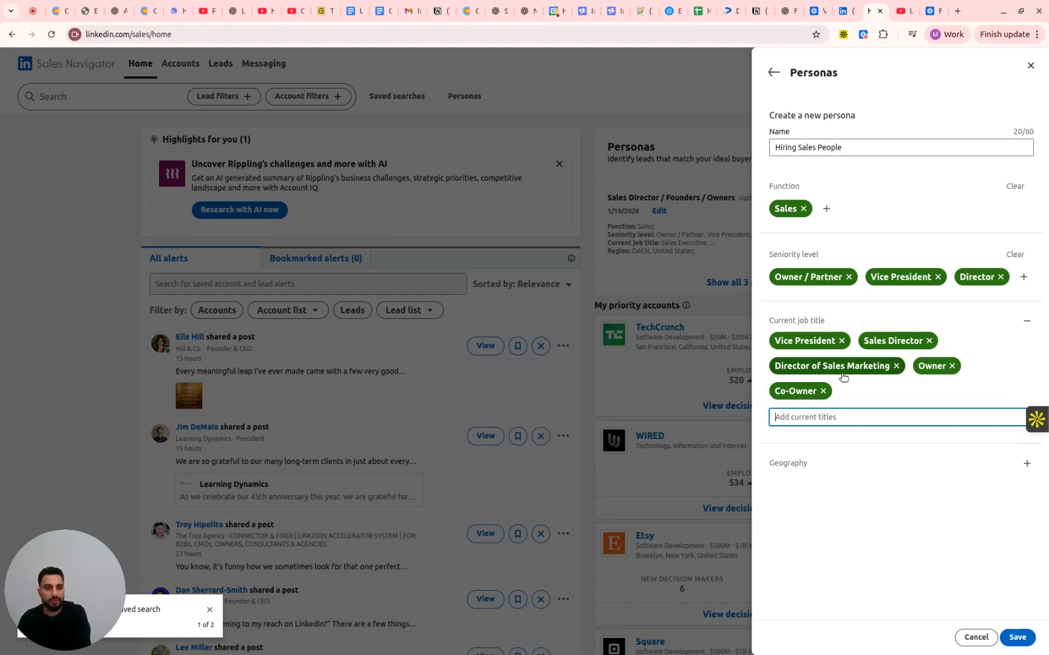
Add Co-Founder and Founder to the persona's current job titles.
type("Founder")
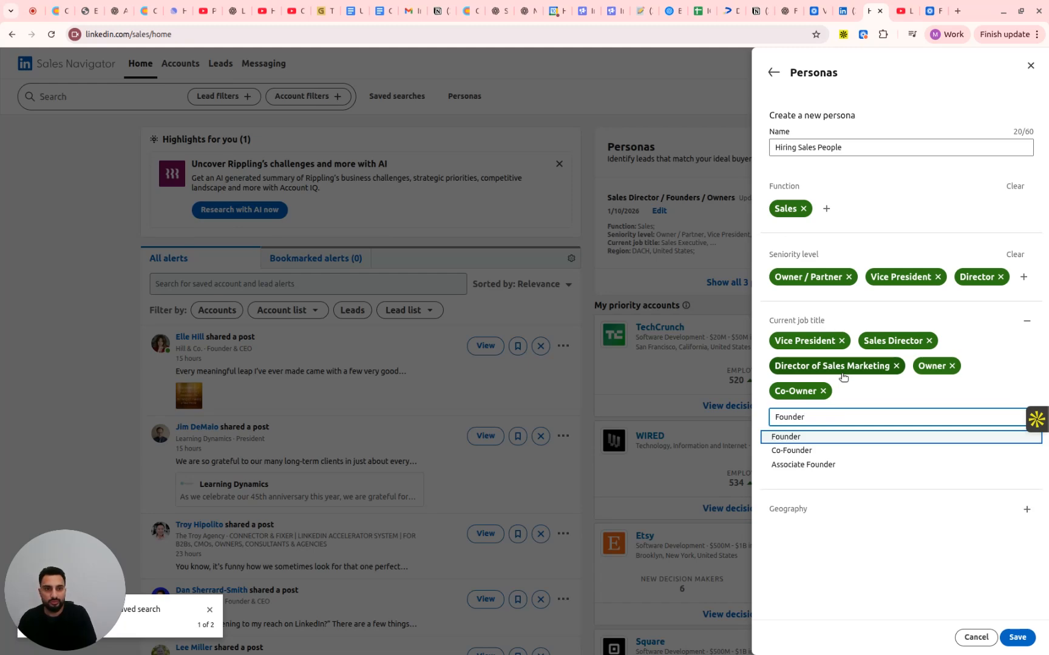
key("Down")
key("Return")
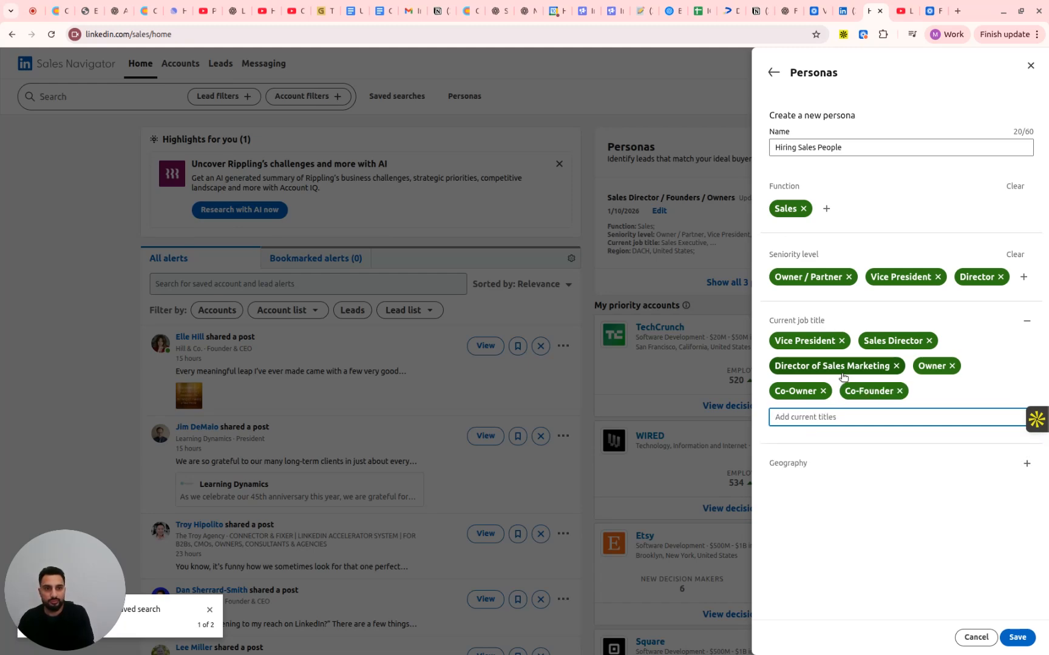
type("Founder")
key("Return")
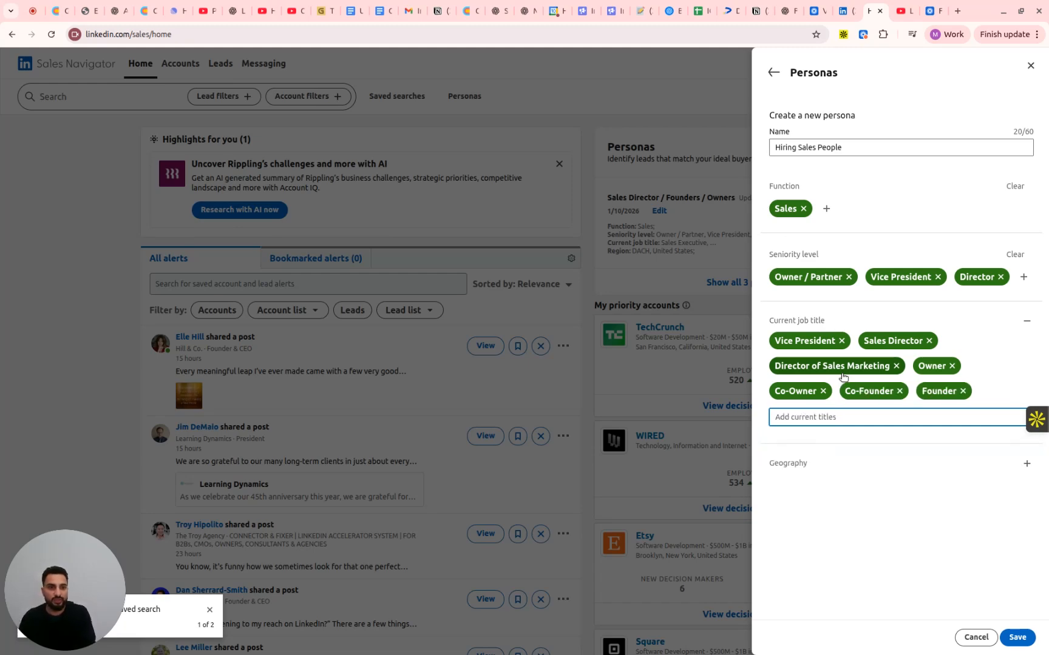
Set the persona's geography to the regions United States and DACH, and save the persona.
left_click(798, 463)
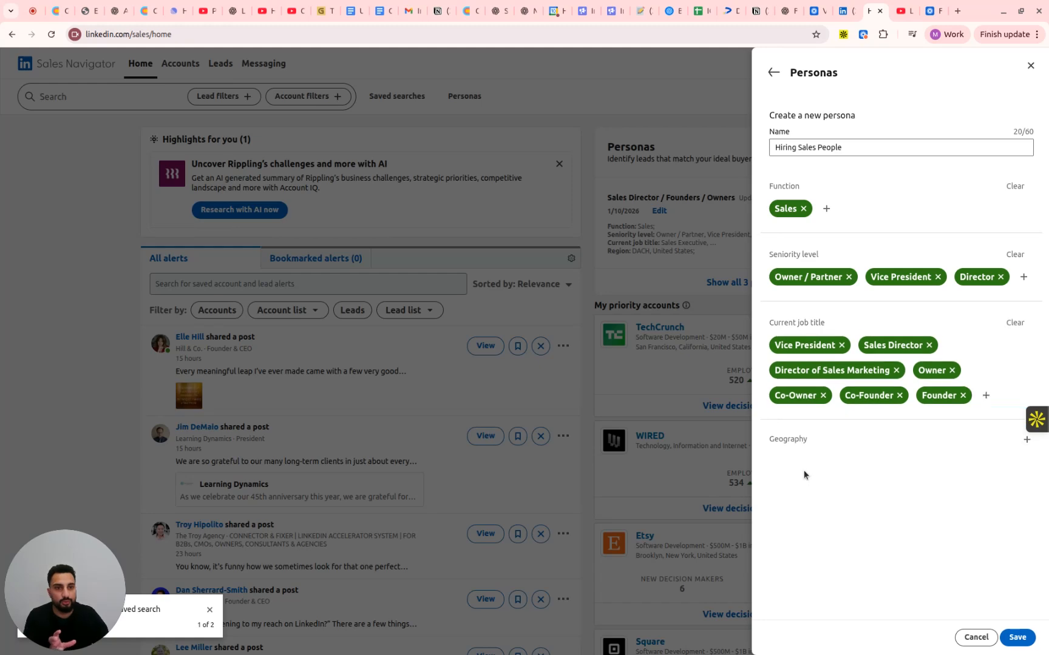
left_click(809, 440)
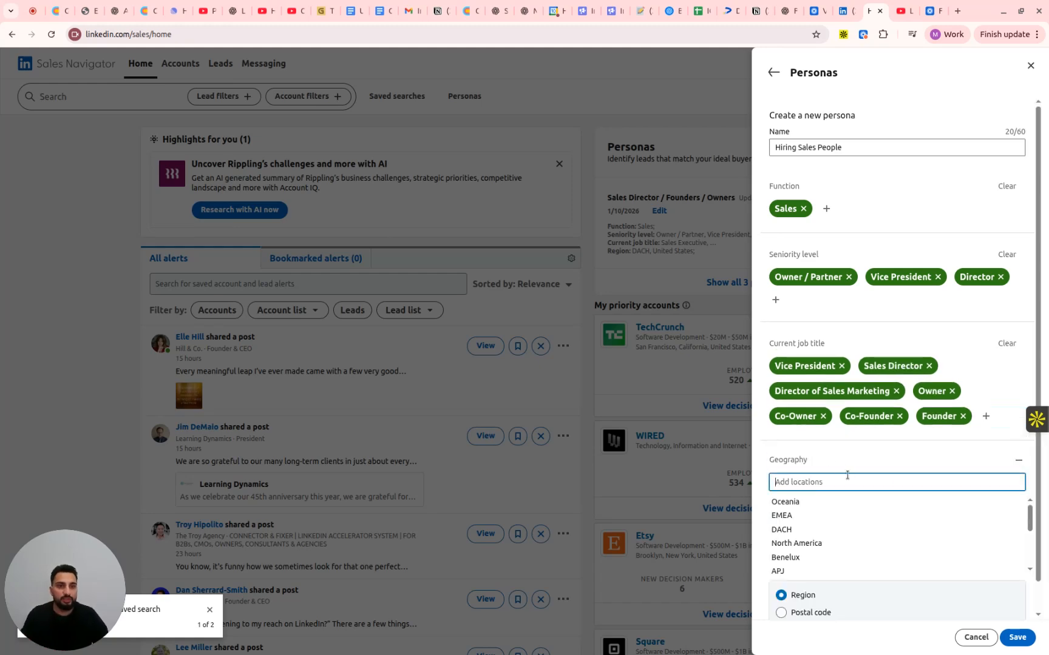
type("United States")
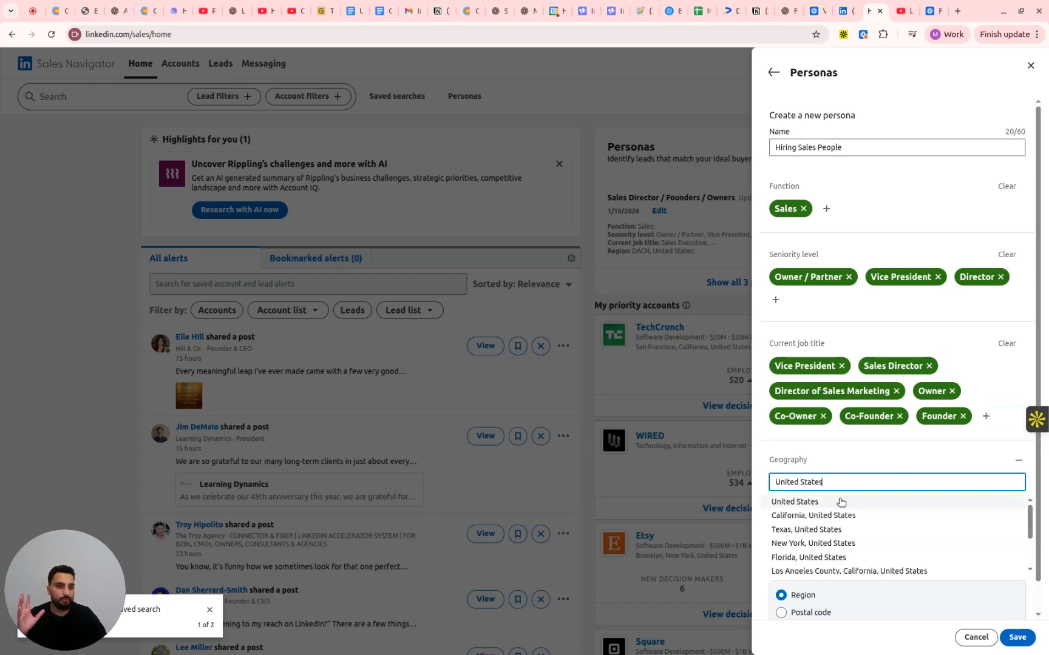
left_click(840, 501)
left_click(837, 502)
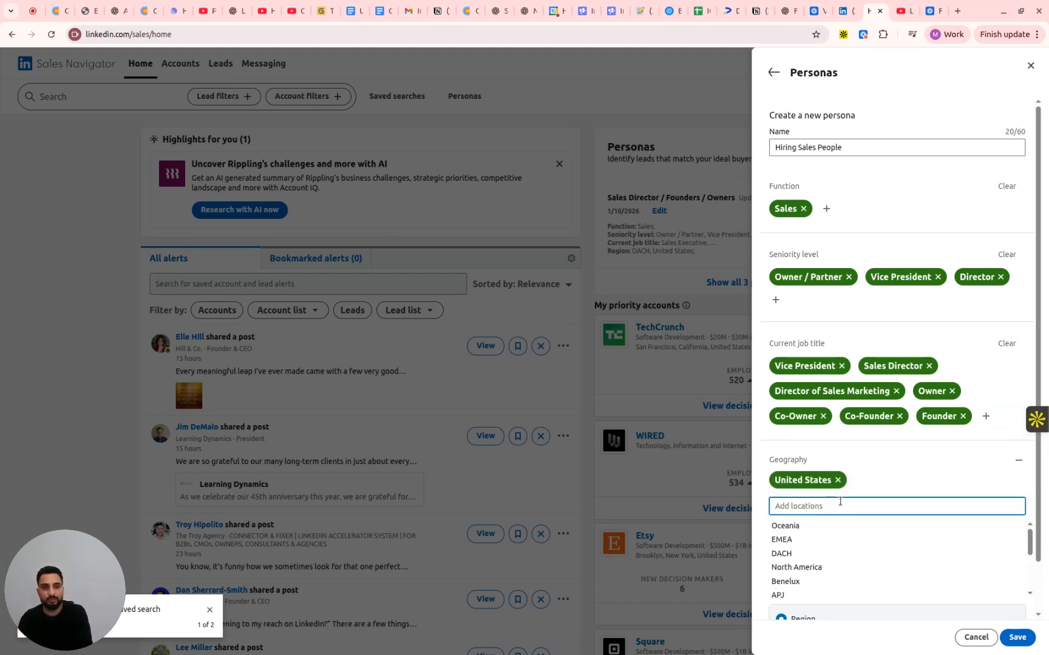
type("DACH")
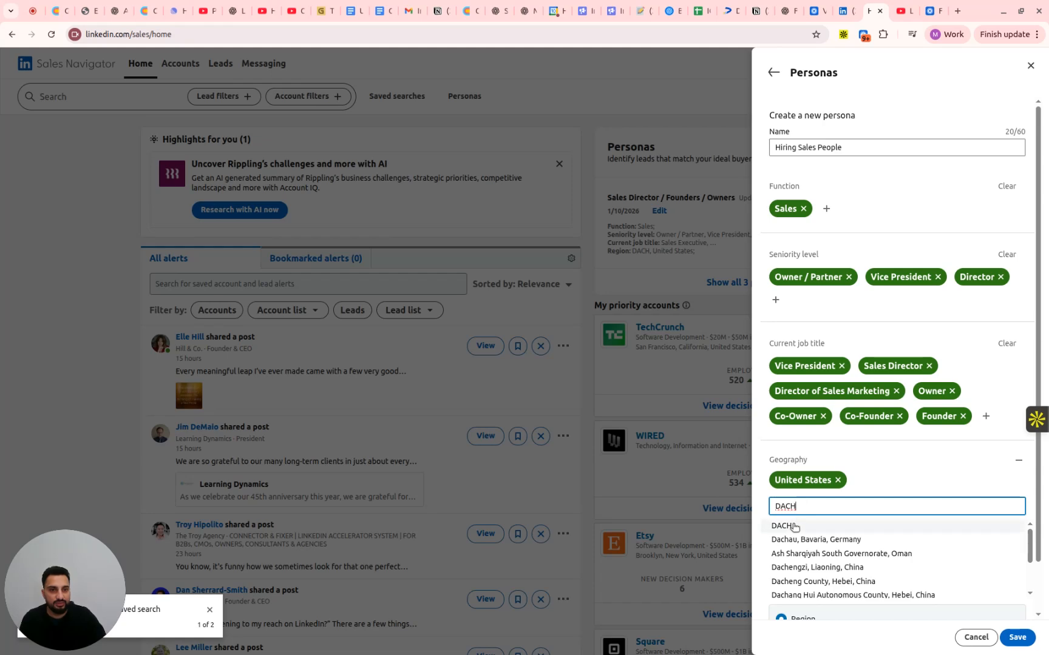
left_click(794, 527)
scroll(873, 536, "down", 3)
scroll(903, 606, "down", 1)
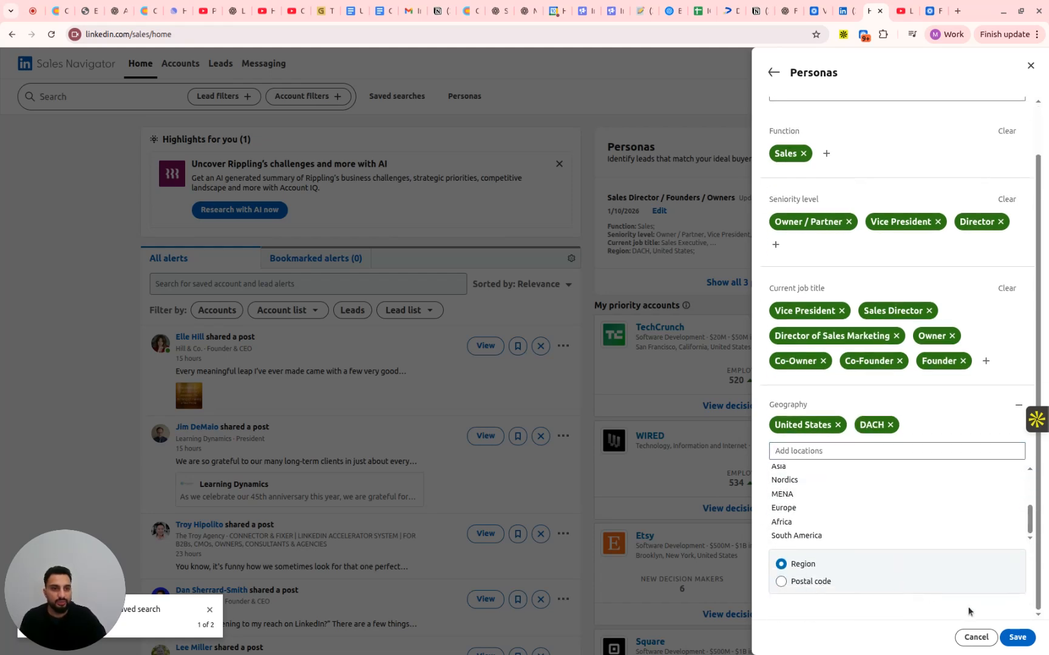
left_click(1017, 637)
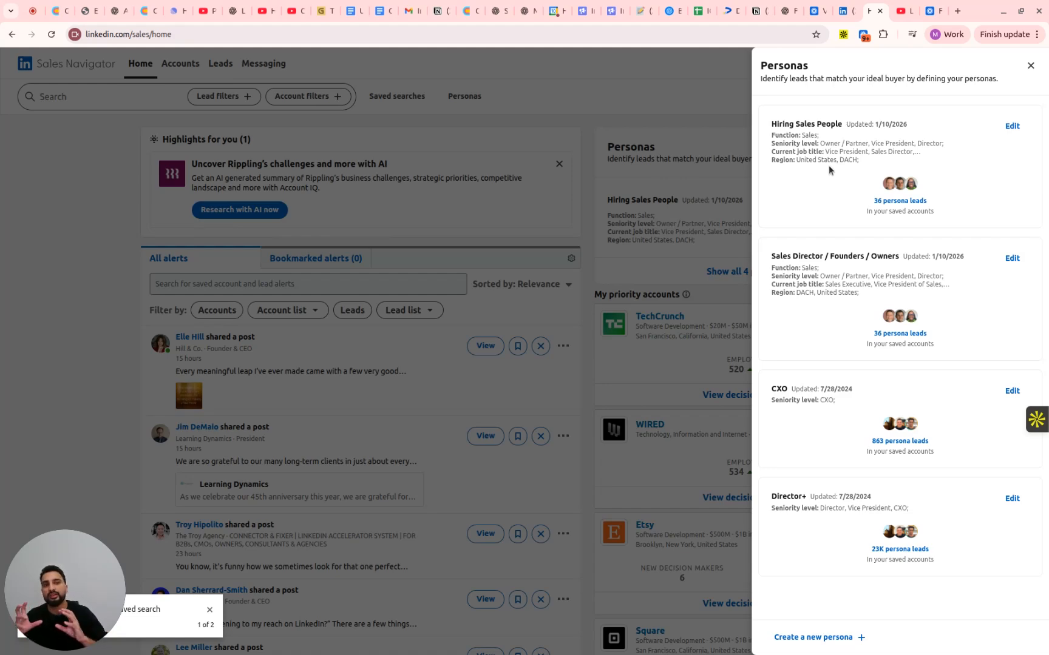
Start an account search from the account filters and set job opportunities to Hiring on LinkedIn.
left_click(463, 132)
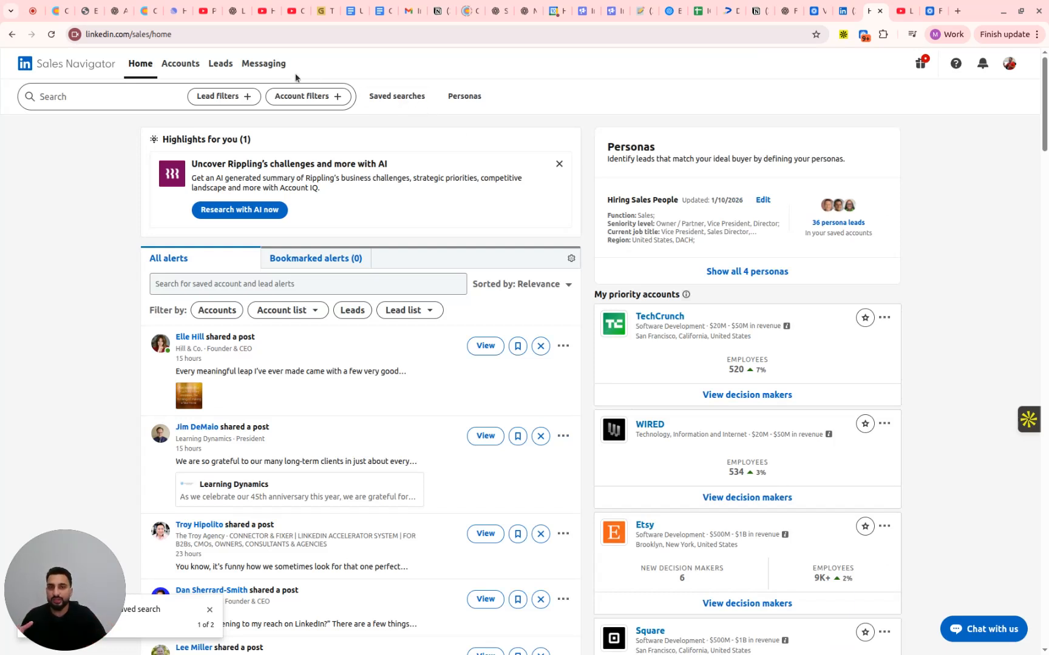
left_click(308, 96)
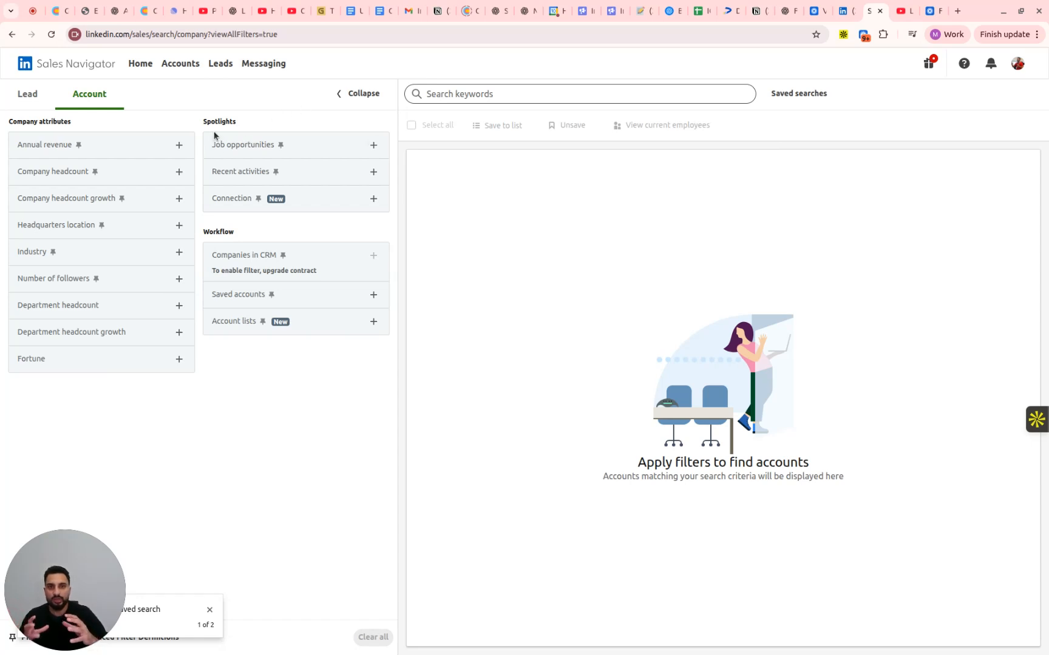
left_click(314, 148)
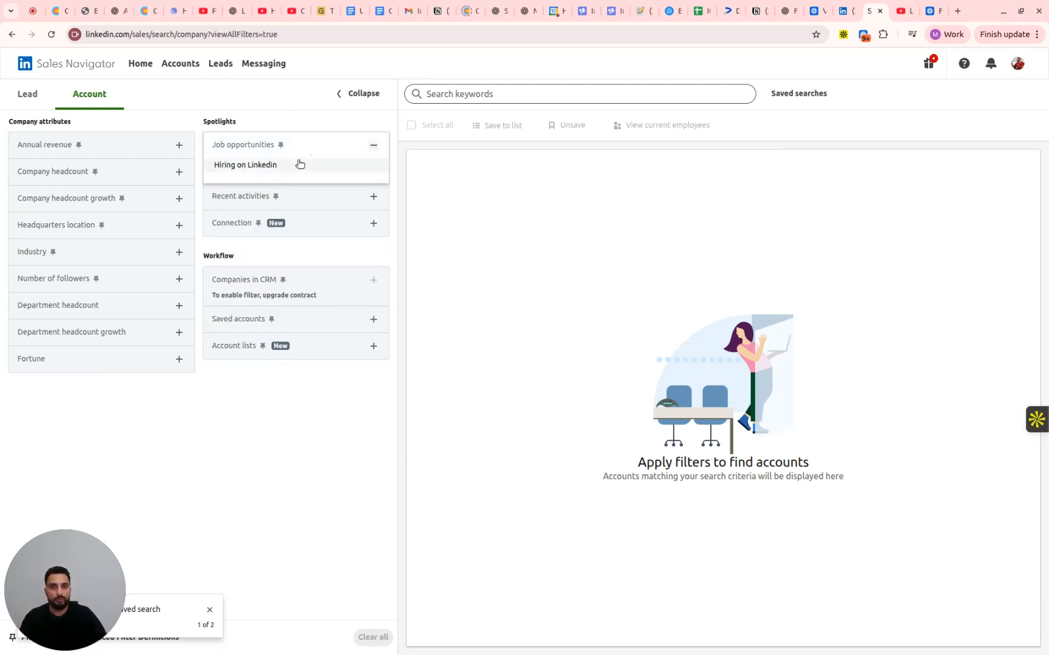
left_click(299, 164)
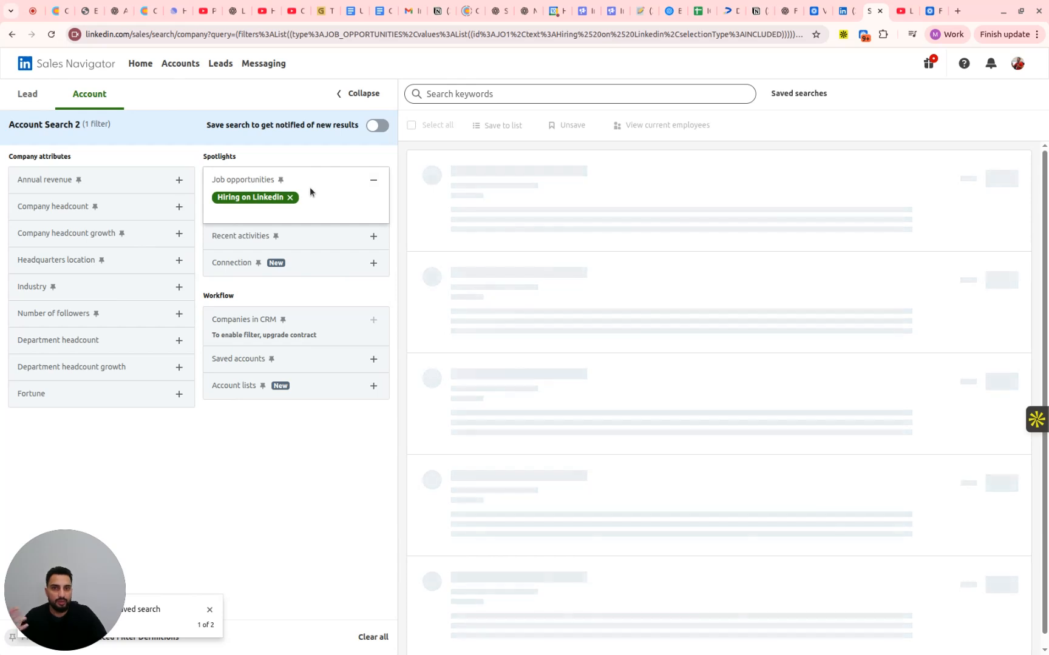
Filter the accounts by company headcount of 501-1,000, 1,001-5,000, 5,001-10,000 and 10,001+.
left_click(119, 222)
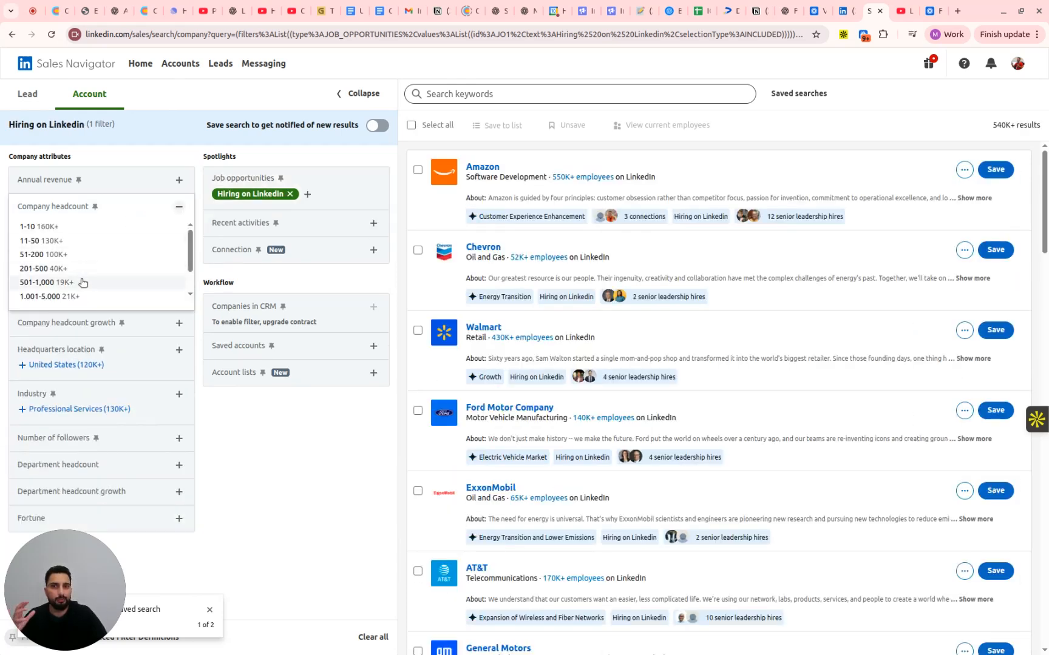
left_click(84, 284)
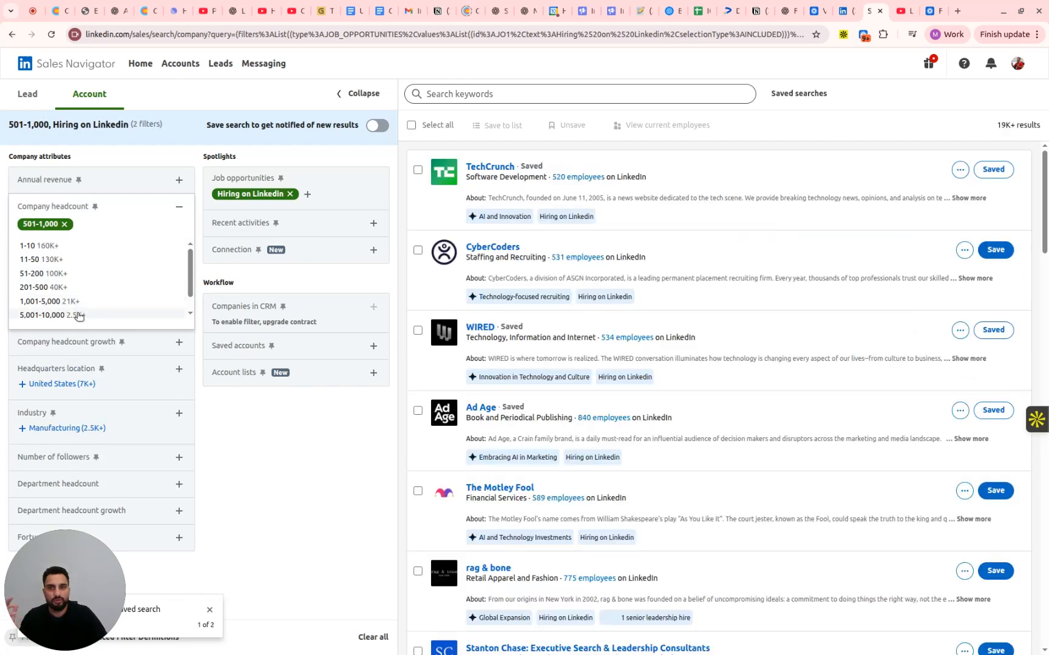
left_click(79, 313)
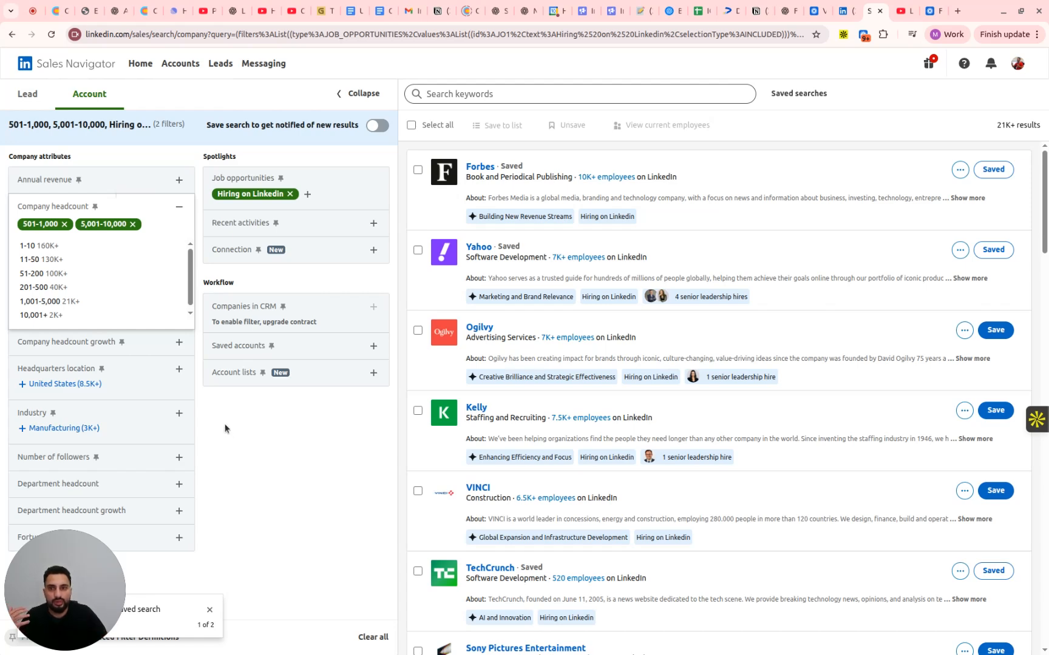
left_click(89, 317)
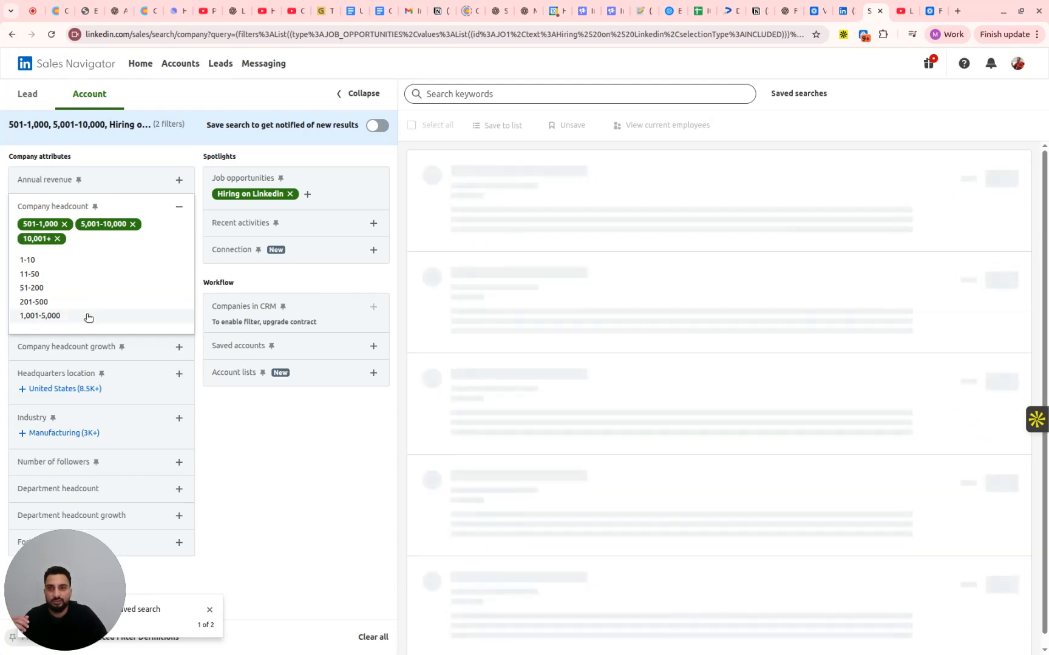
left_click(97, 316)
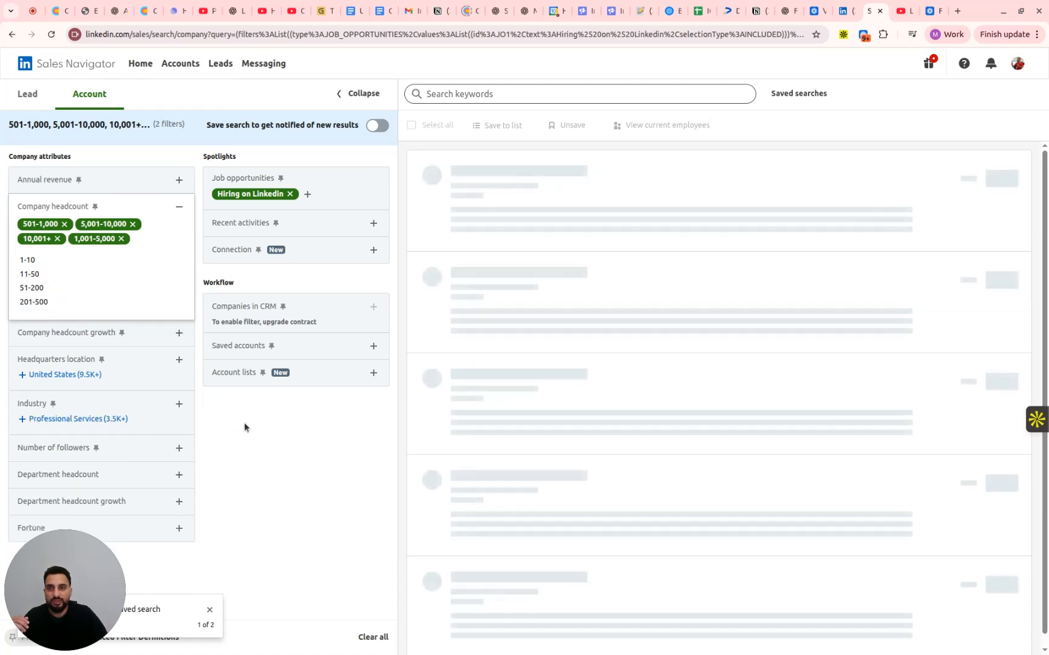
Add a company headcount growth filter with a minimum of 33%.
left_click(85, 264)
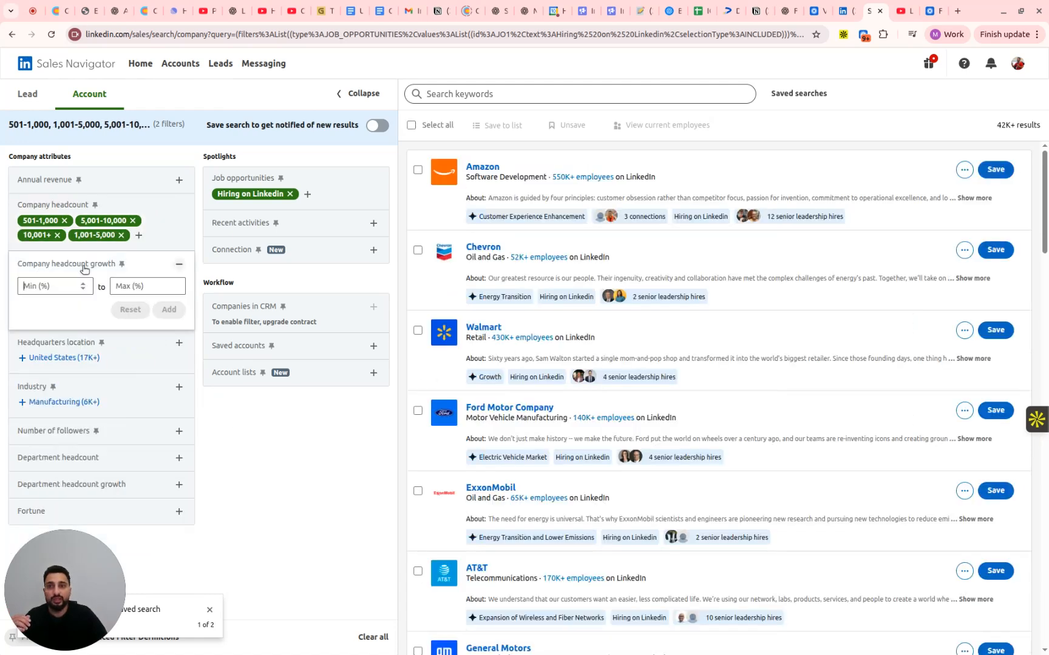
left_click(67, 282)
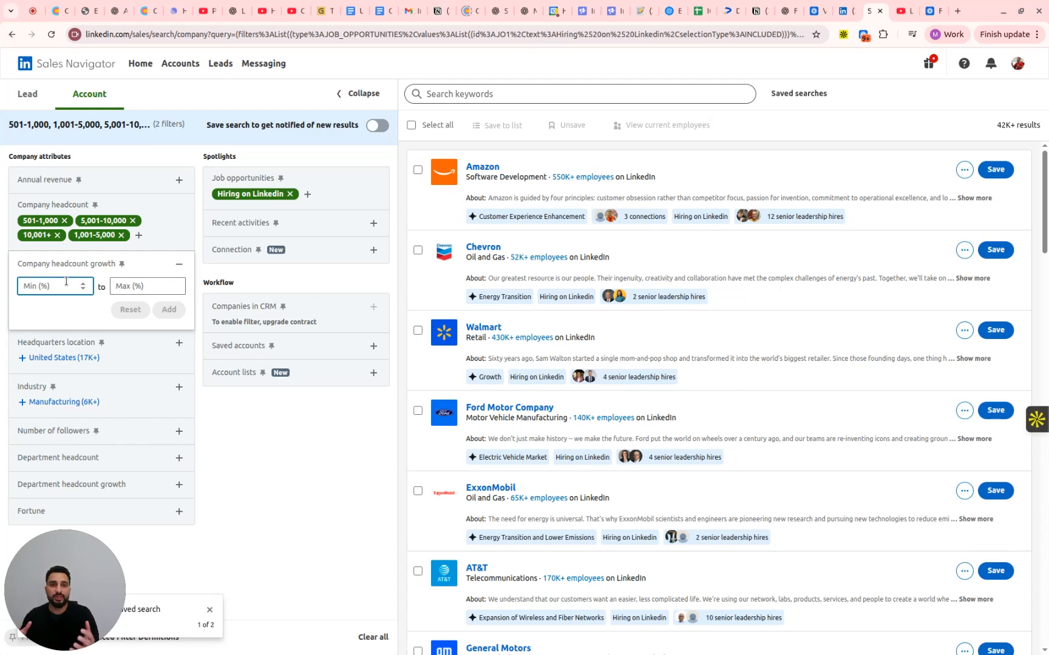
type("33")
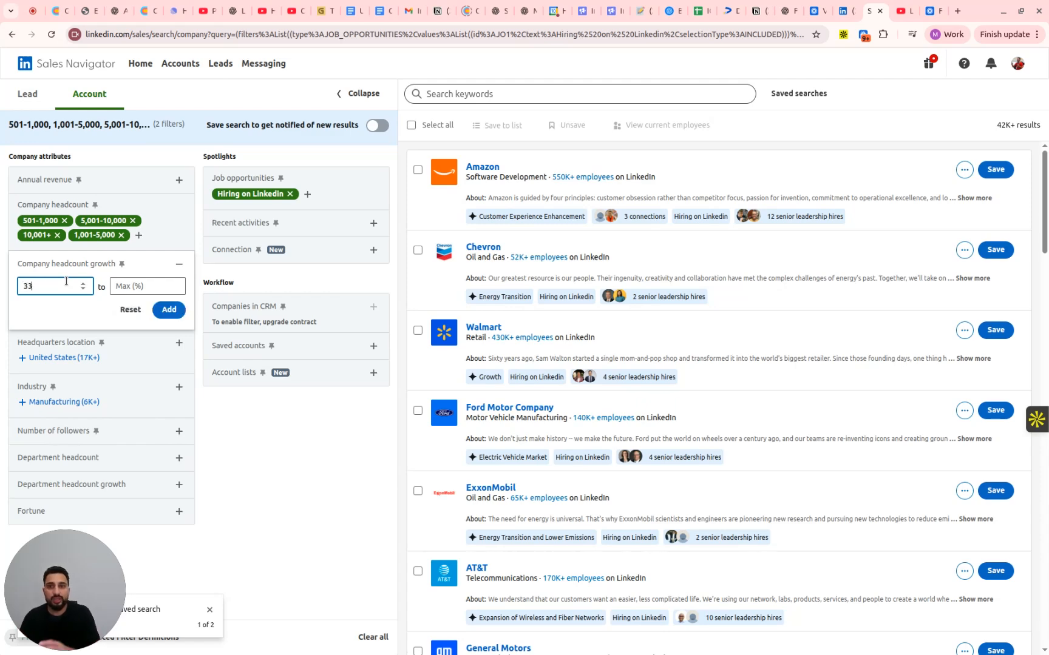
left_click(168, 310)
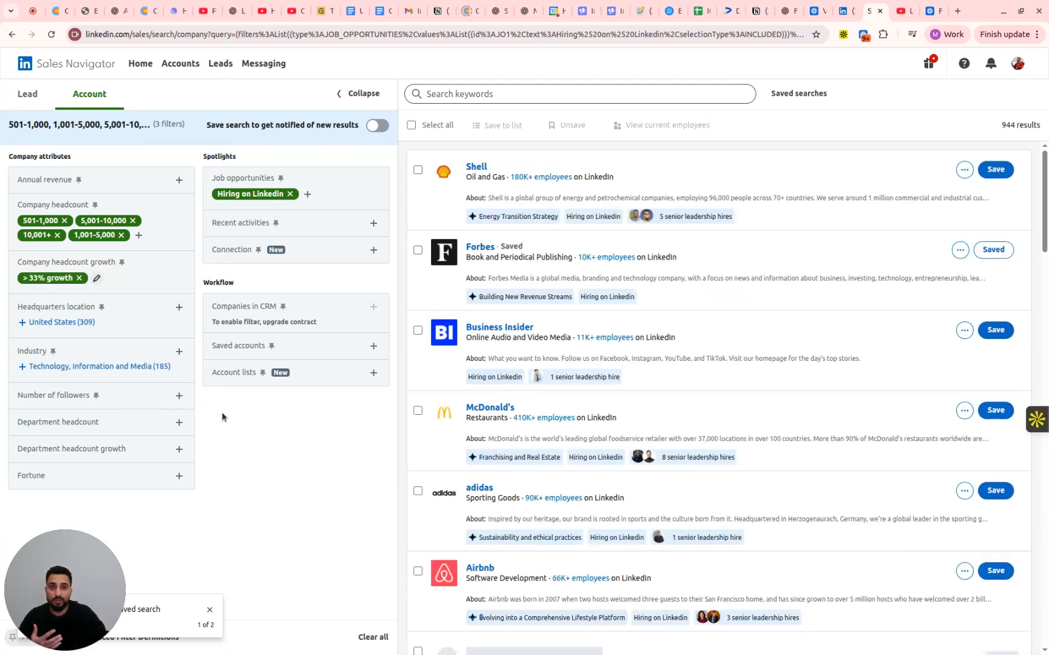
Set the headquarters location filter to include the regions United States and DACH.
left_click(178, 307)
left_click(84, 352)
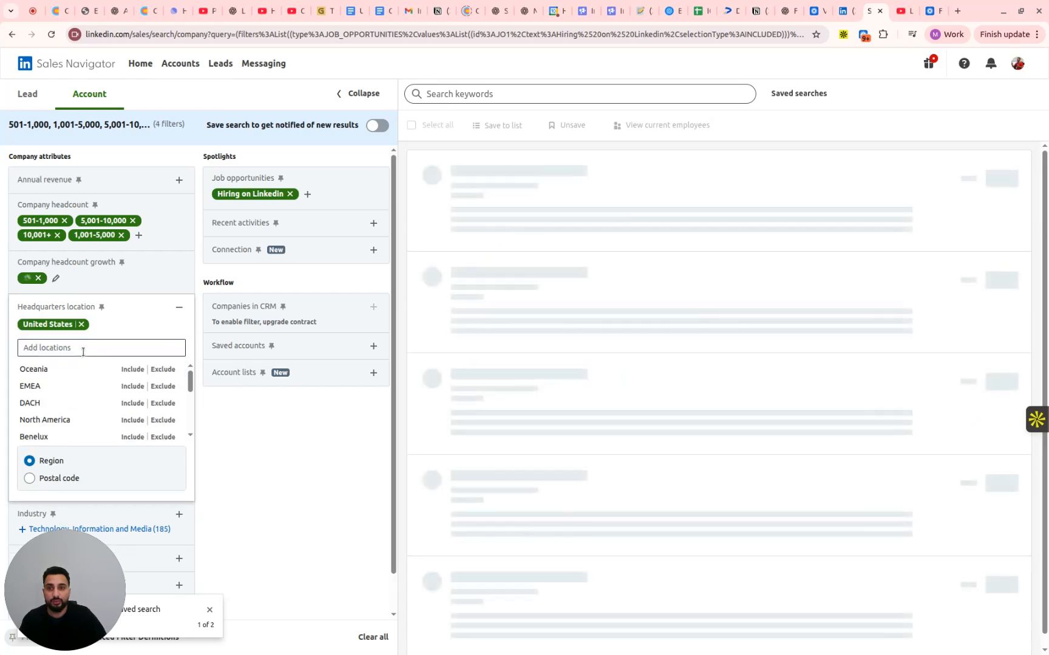
type("DACH")
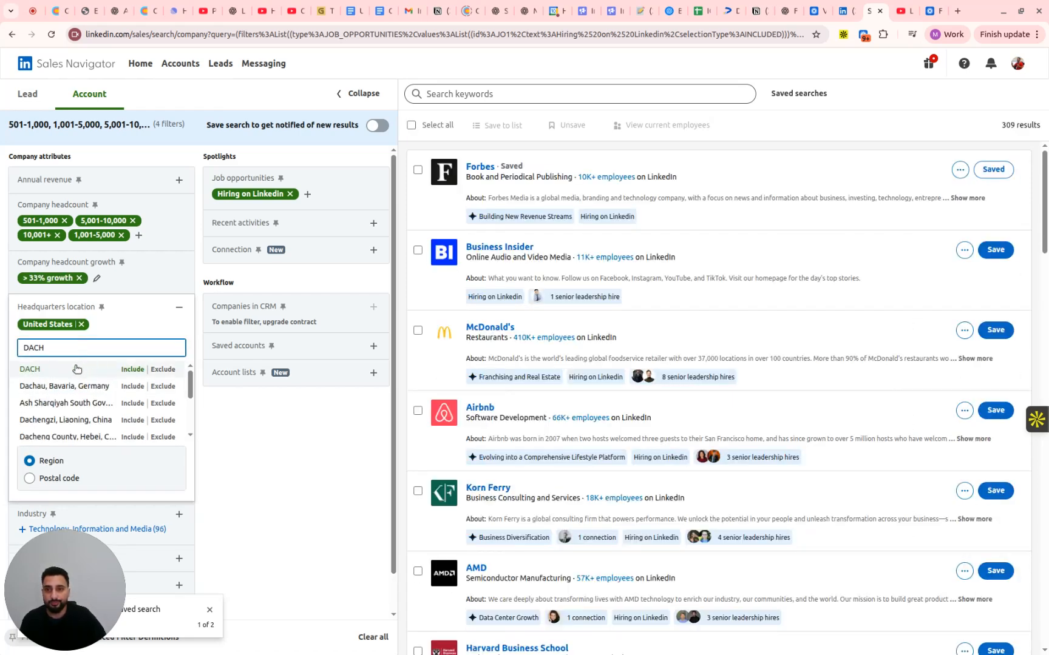
left_click(83, 368)
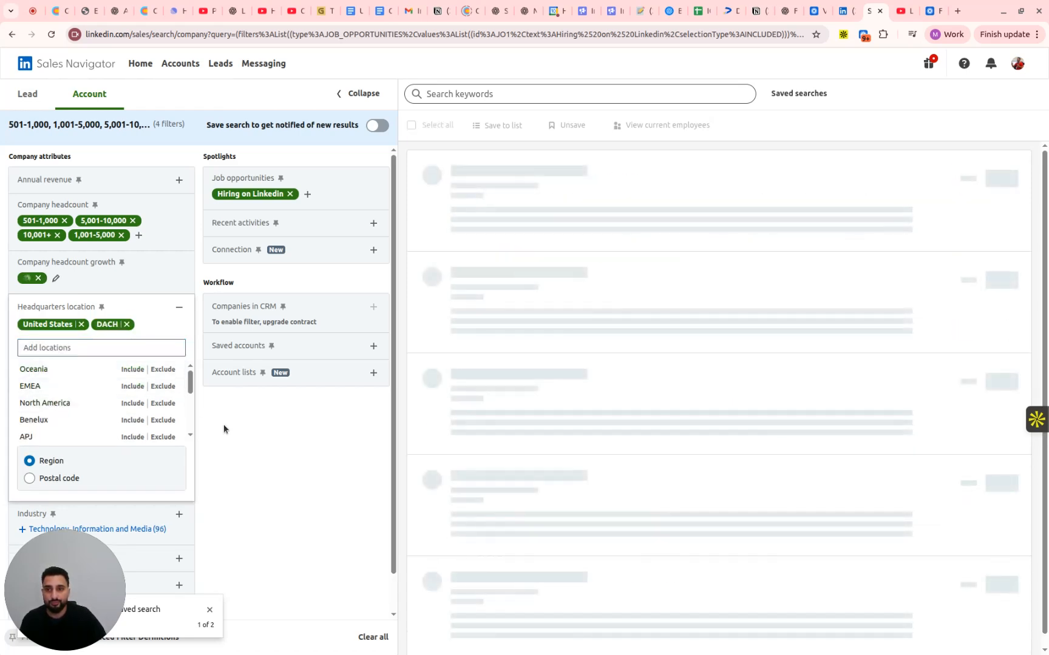
left_click(227, 428)
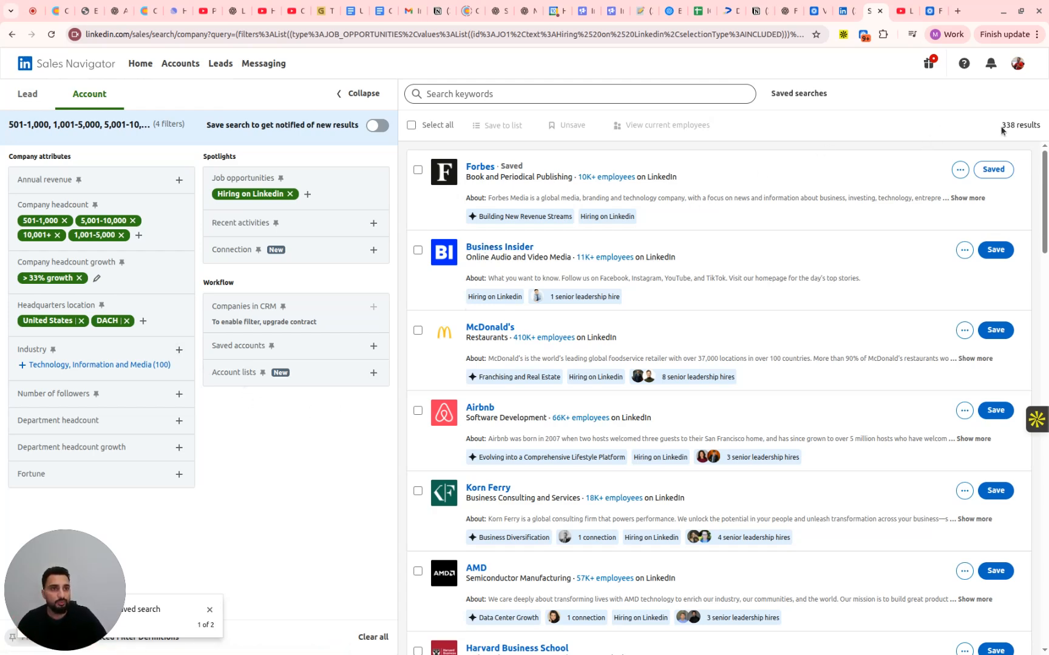
left_click_drag(1002, 127, 1016, 126)
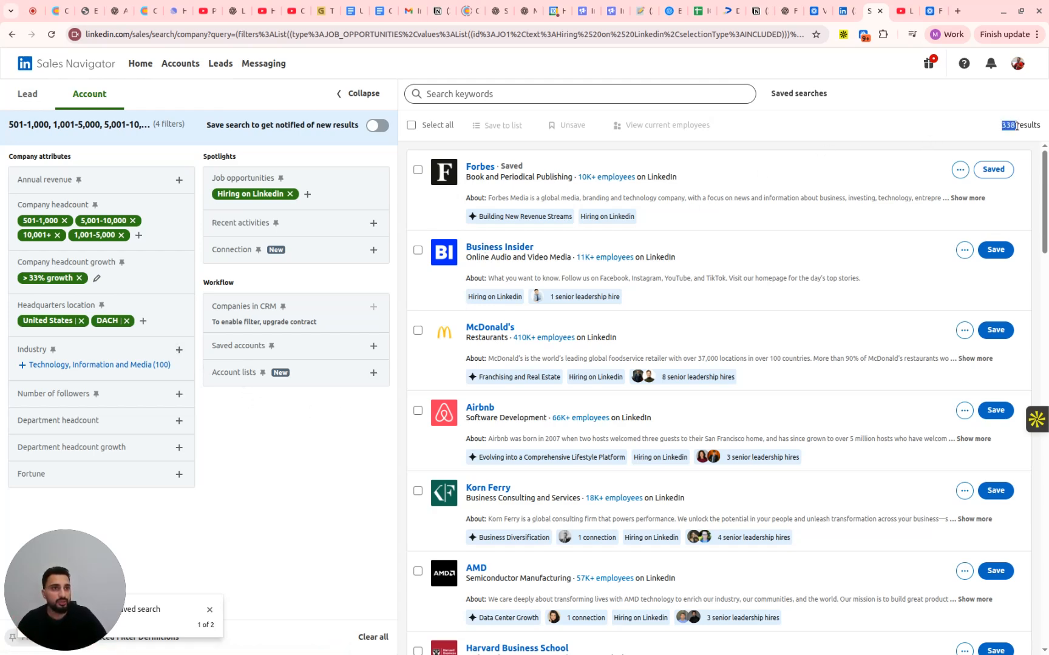
left_click(817, 156)
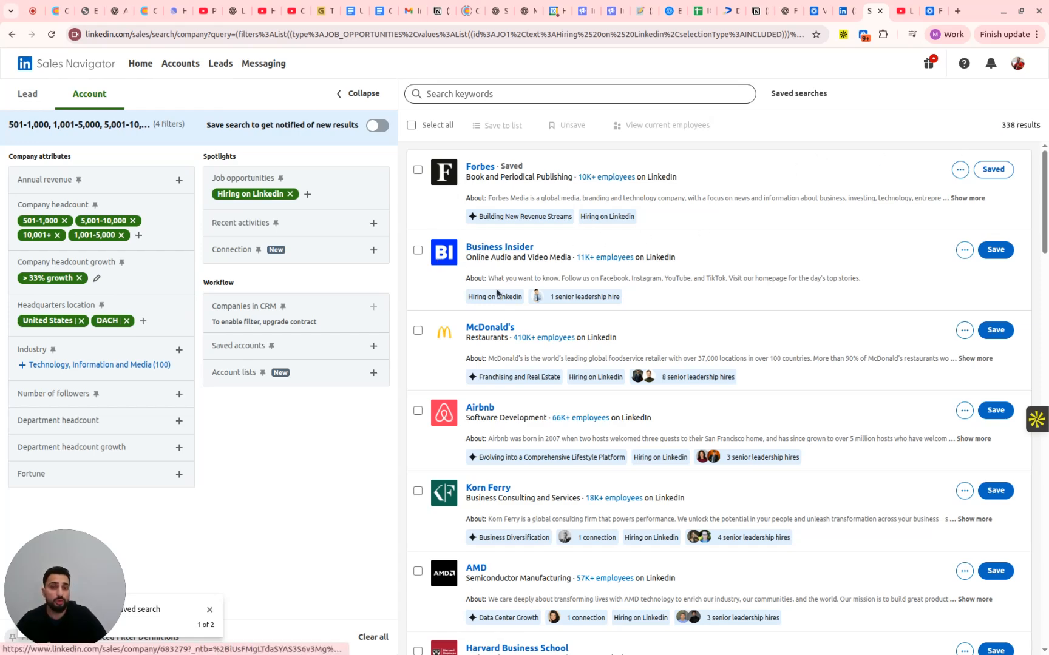
Examine McDonald's job openings by function in its growth insights, especially the sales trend, and return to the account results.
left_click(492, 328)
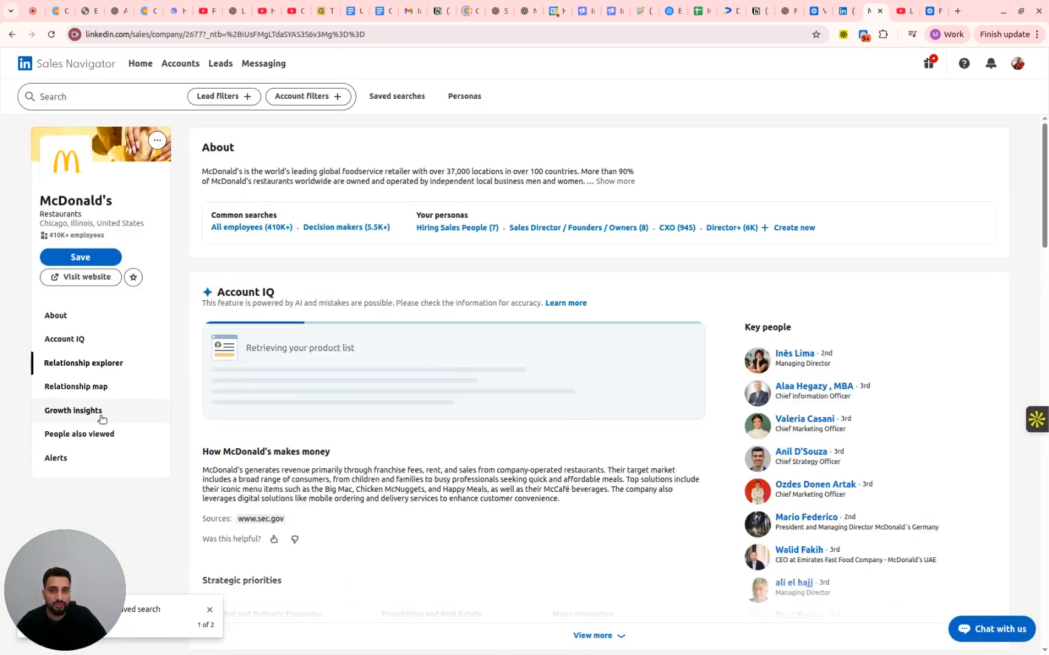
left_click(101, 417)
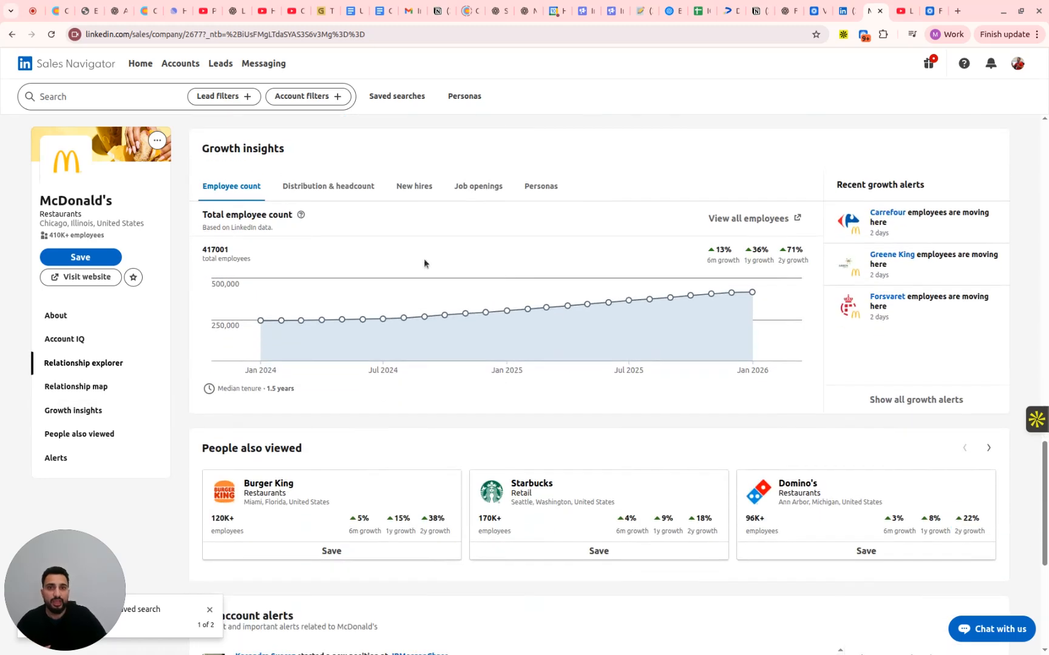
left_click(497, 186)
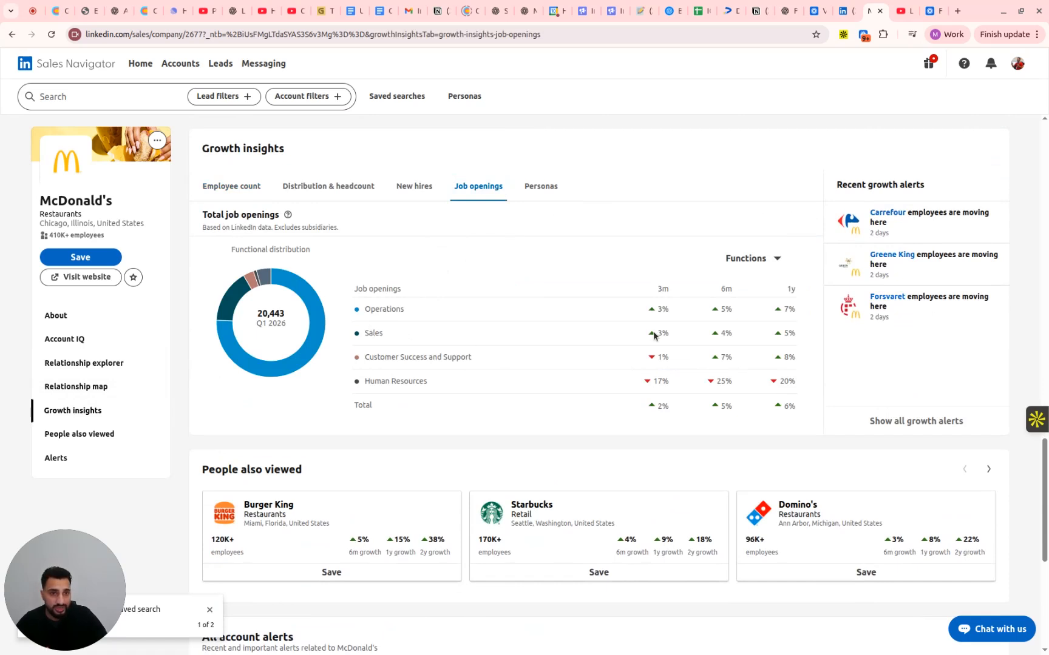
left_click_drag(658, 333, 675, 335)
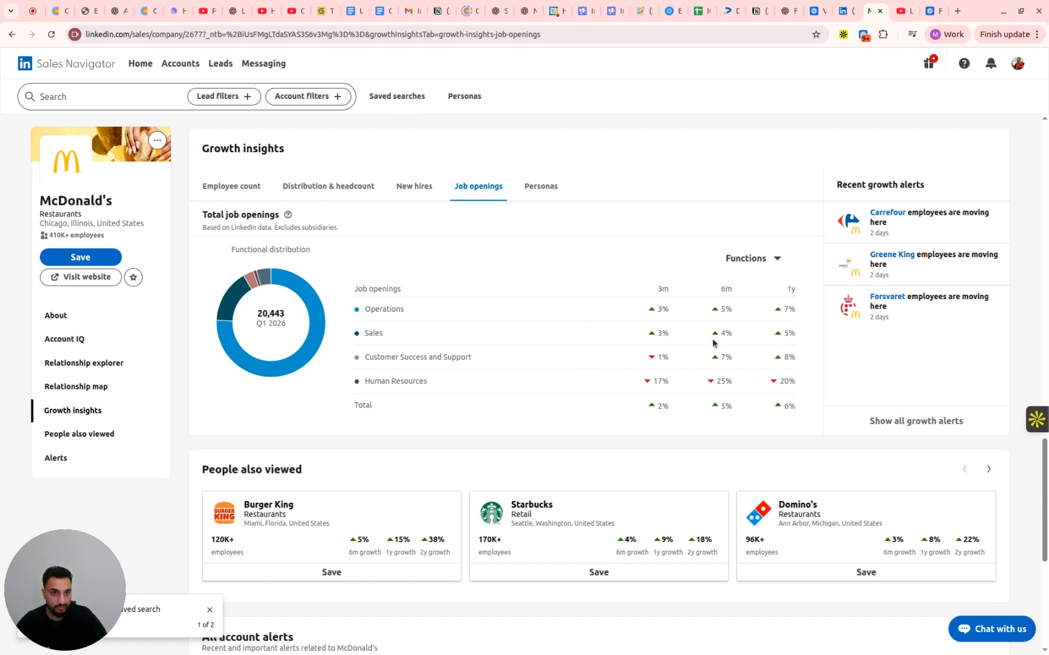
left_click_drag(719, 334, 733, 337)
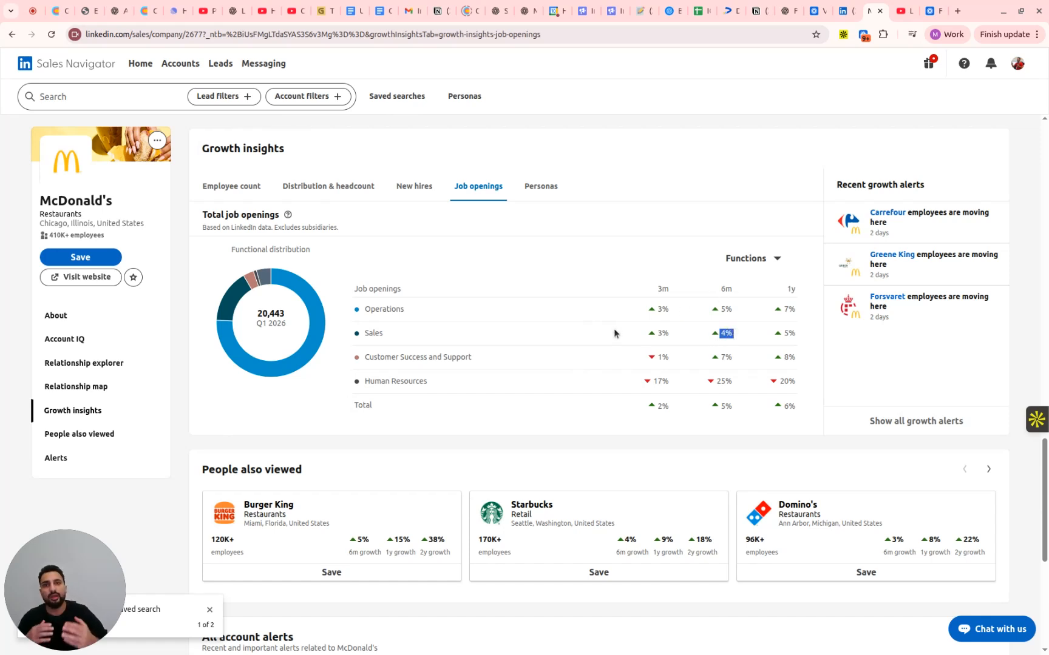
left_click(12, 35)
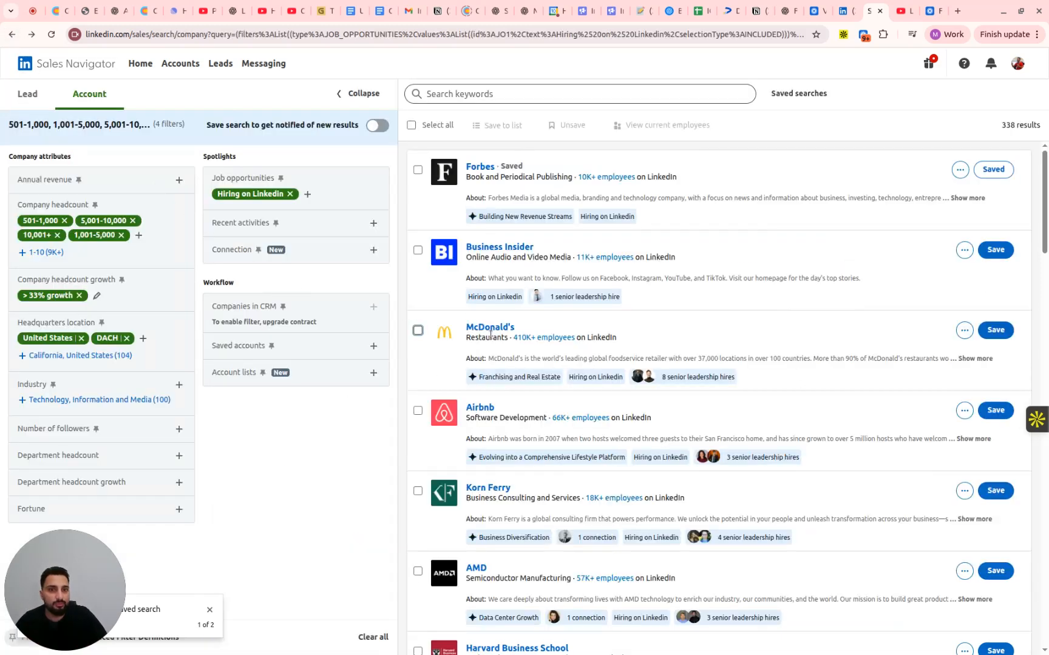
Check Airbnb's growth insights for job openings by function, and return to the account results.
scroll(490, 337, "down", 1)
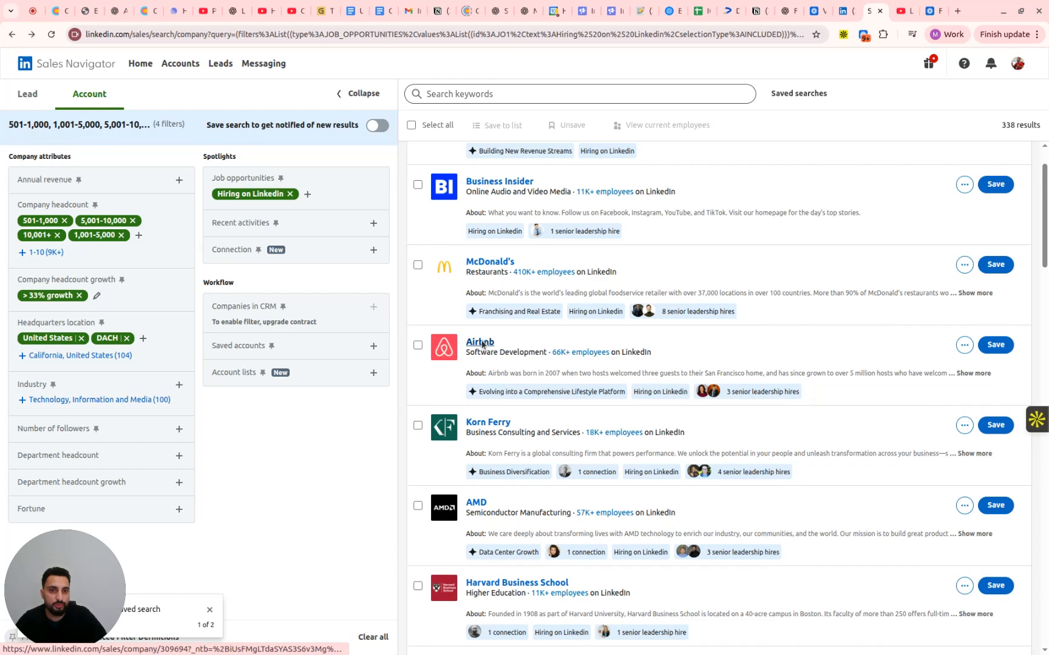
left_click(484, 344)
left_click(114, 419)
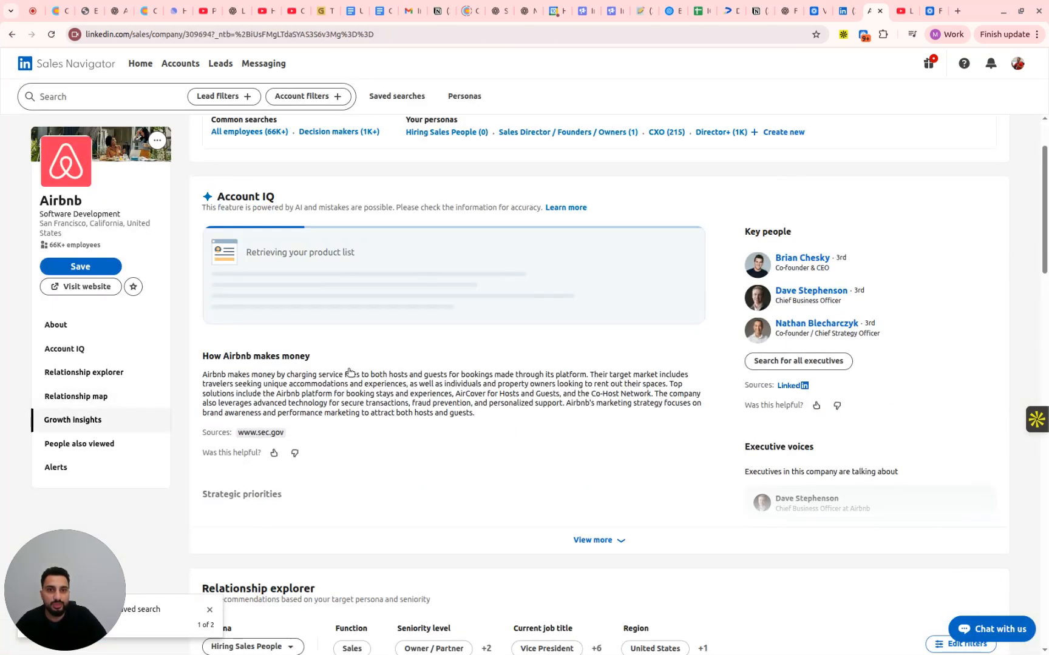
left_click(474, 186)
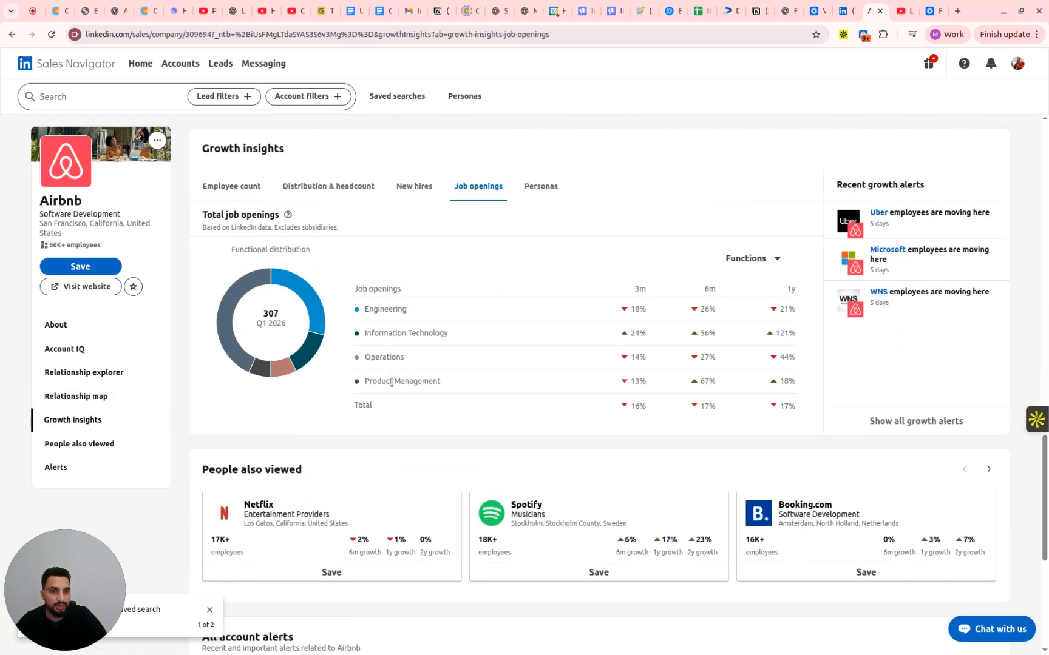
key("alt+Left")
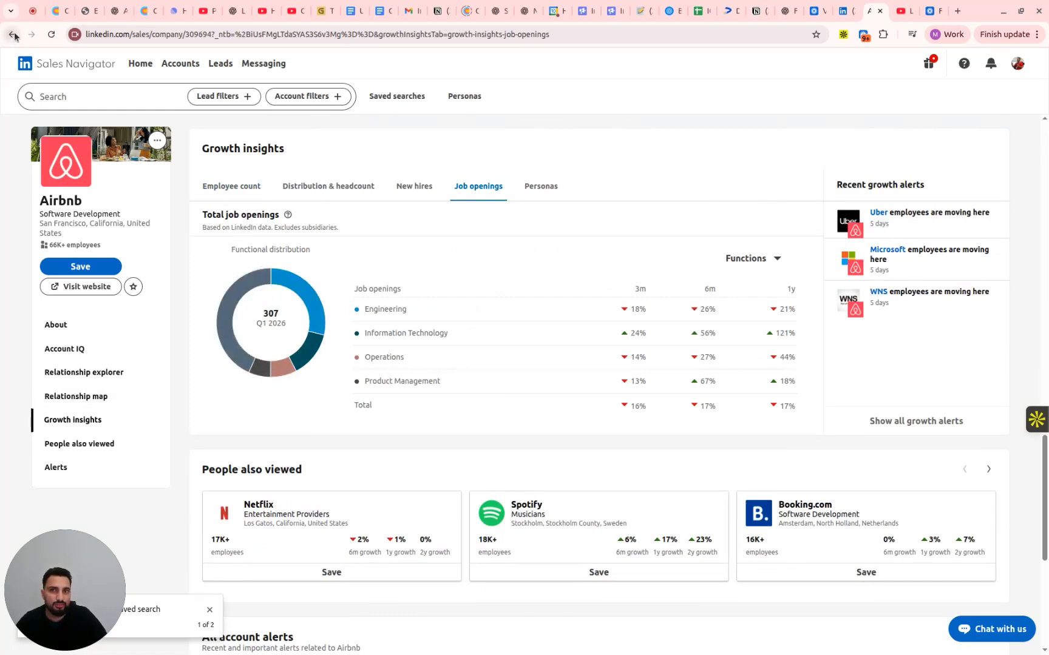
Check Sandisk's job openings in its growth insights, and return to the account results.
scroll(492, 359, "down", 4)
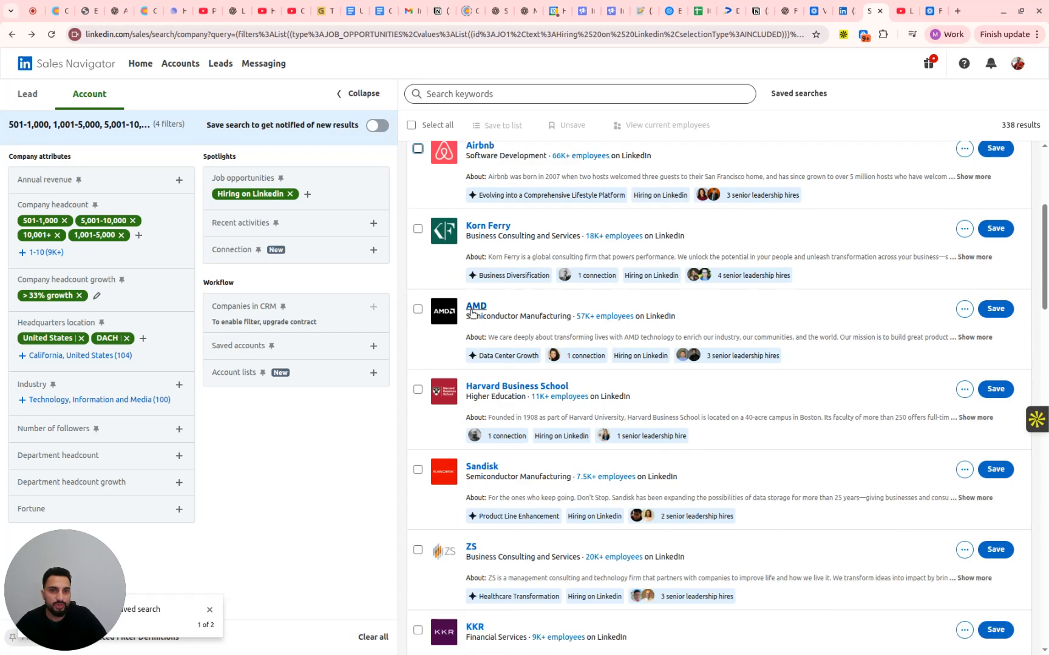
left_click(482, 466)
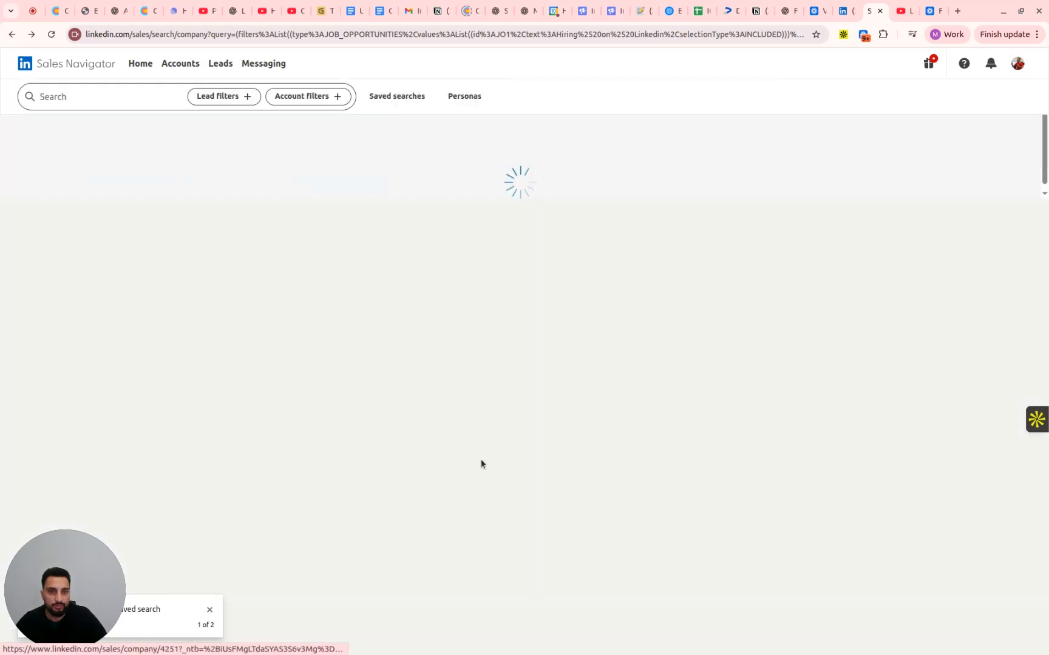
left_click(129, 406)
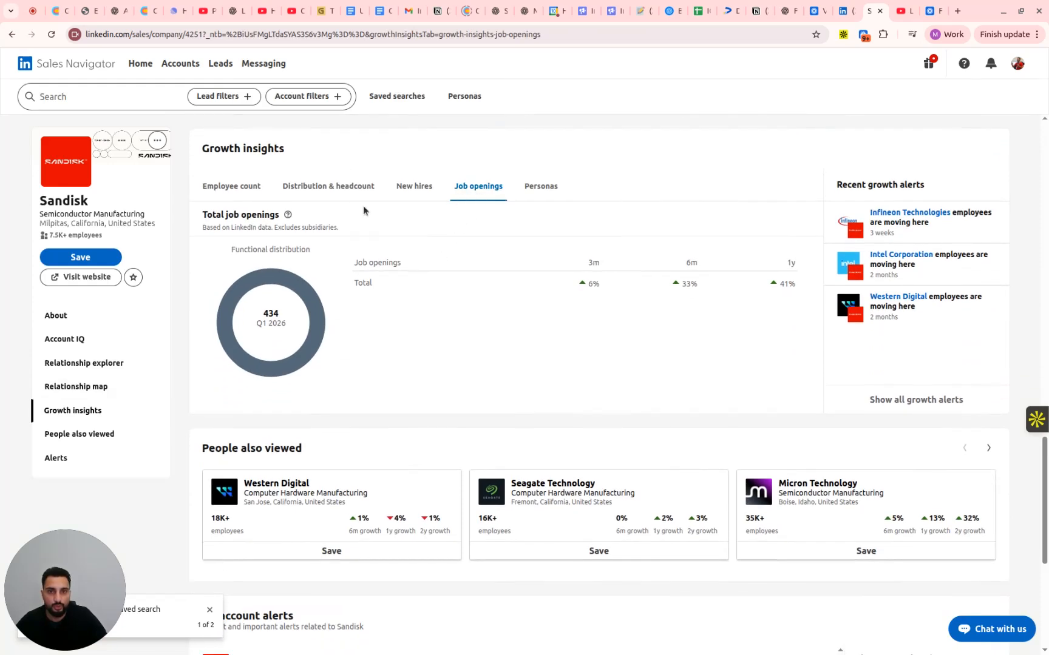
left_click(11, 38)
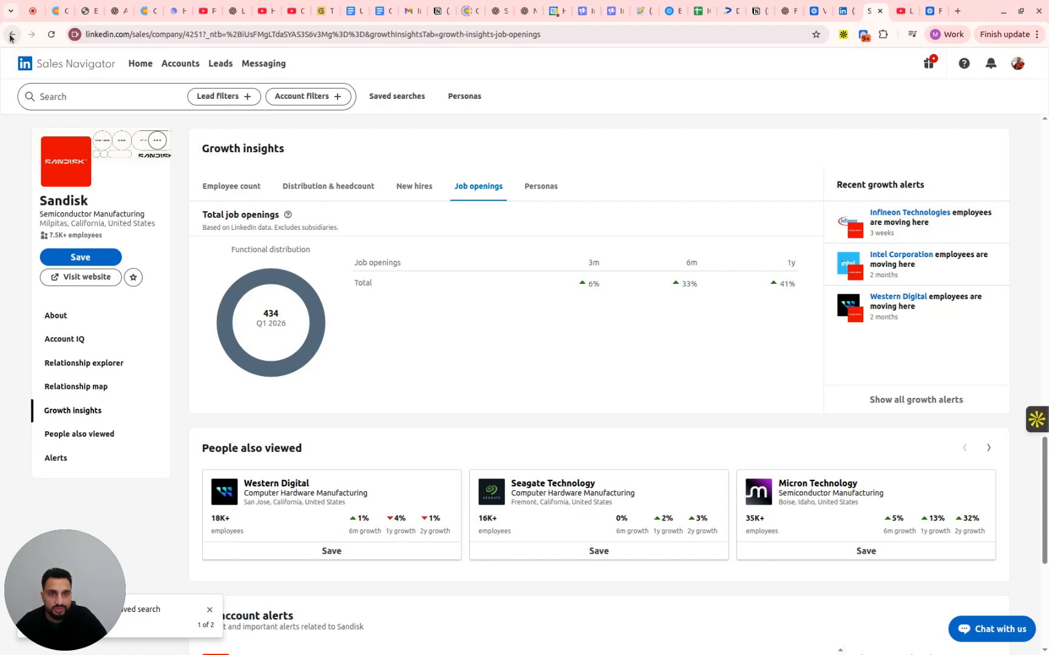
Open the KKR account from the results and examine its job openings by function in growth insights.
scroll(517, 399, "down", 2)
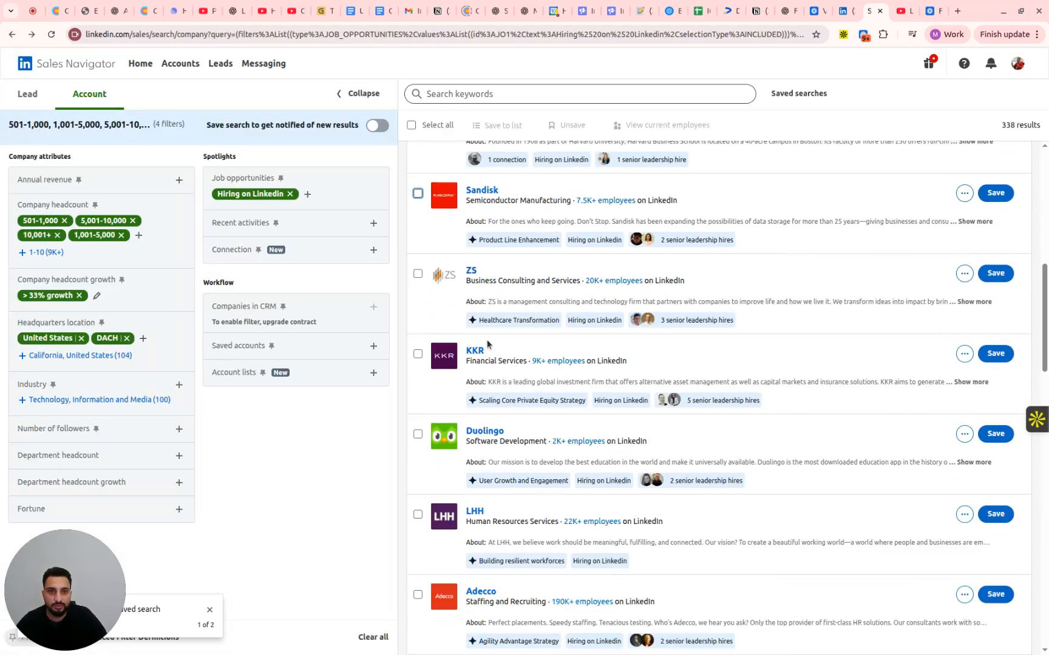
left_click(475, 354)
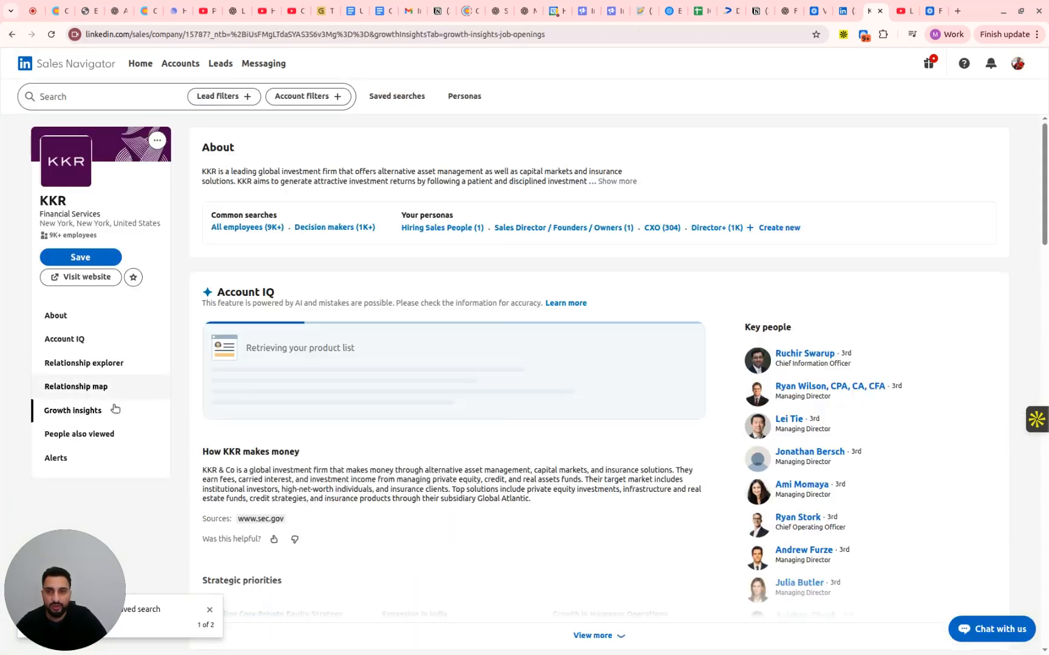
left_click(112, 409)
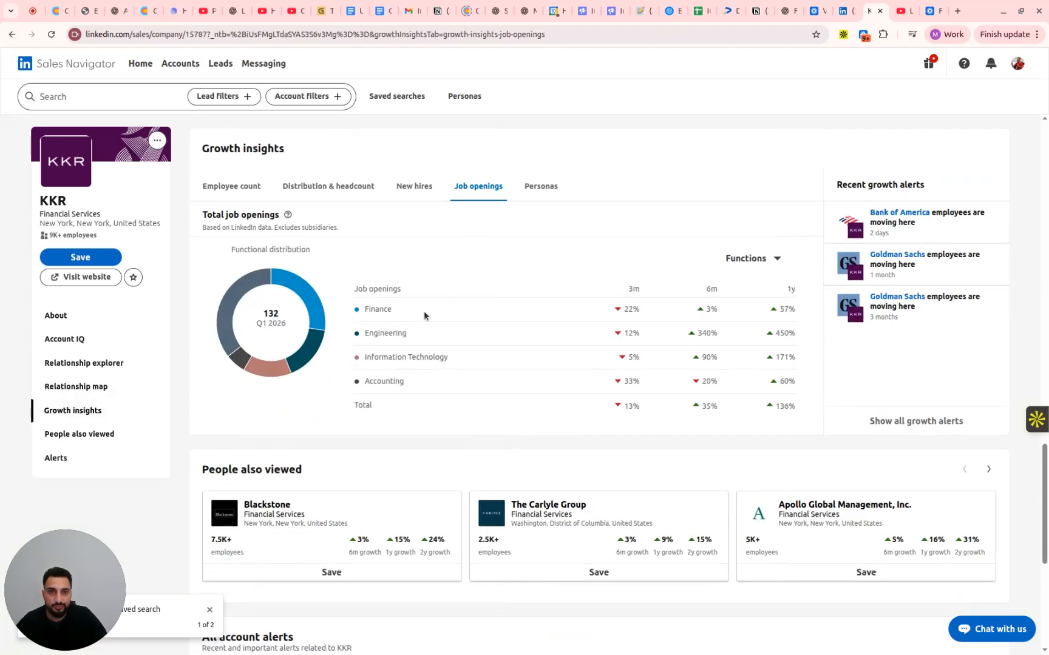
Return to the account results and select all accounts on the current results page.
left_click(10, 35)
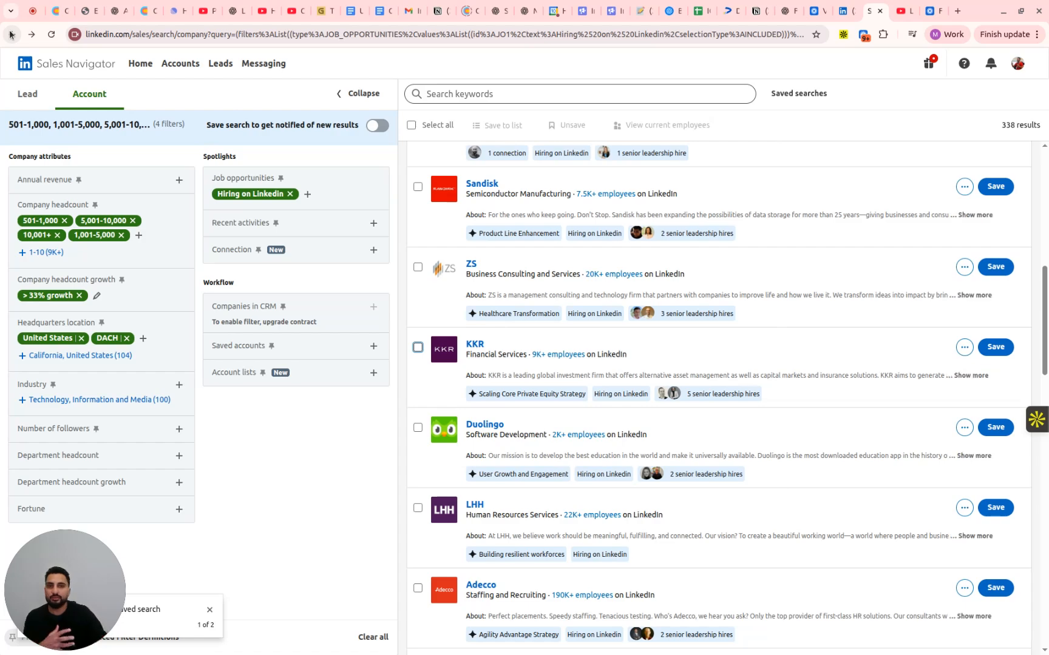
scroll(425, 206, "up", 7)
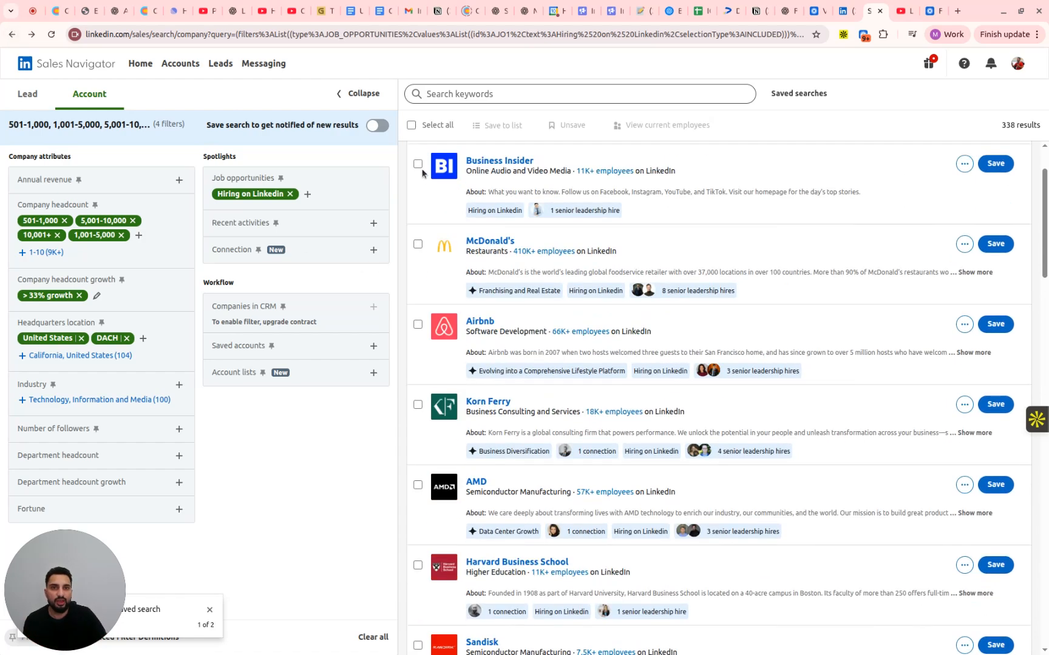
left_click(411, 126)
scroll(480, 273, "up", 2)
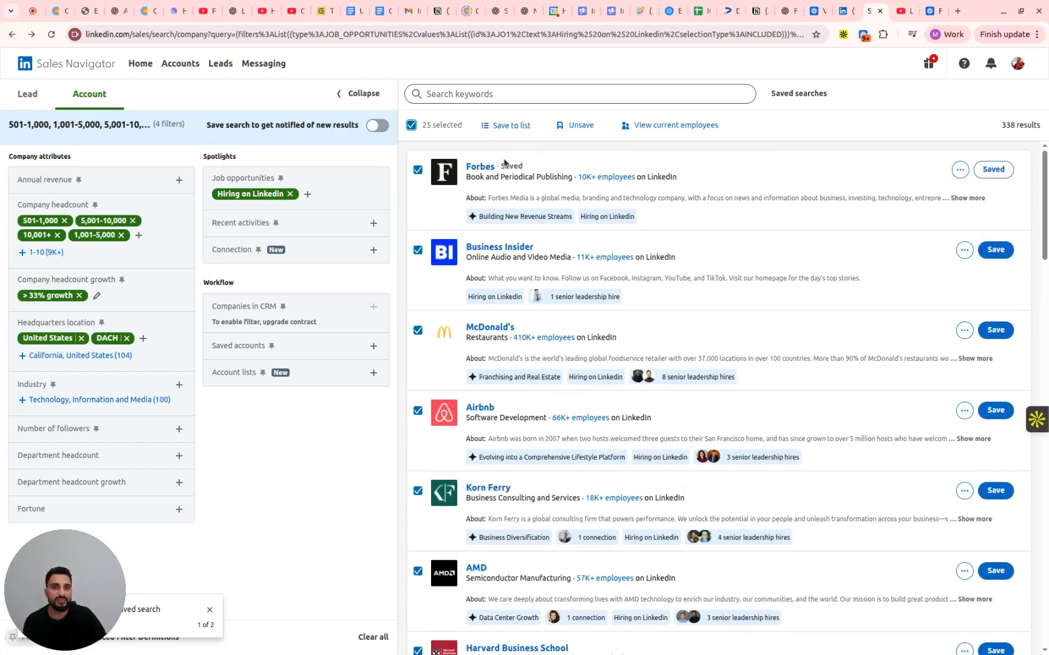
Save the selected accounts to a new account list named "Hiring Sales People USA/DACH".
left_click(504, 126)
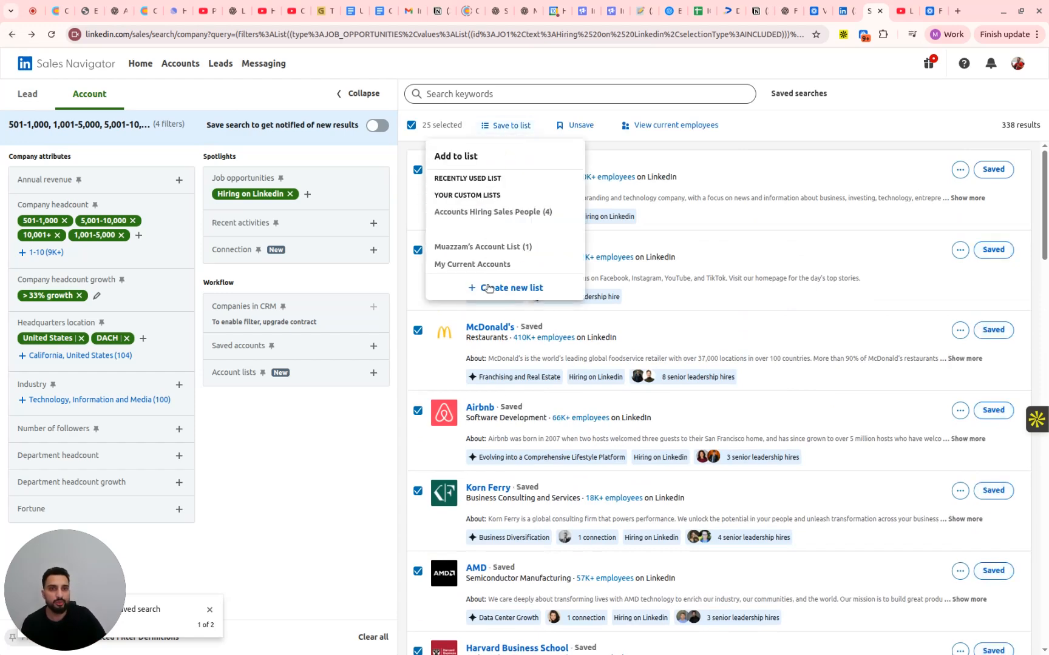
left_click(489, 289)
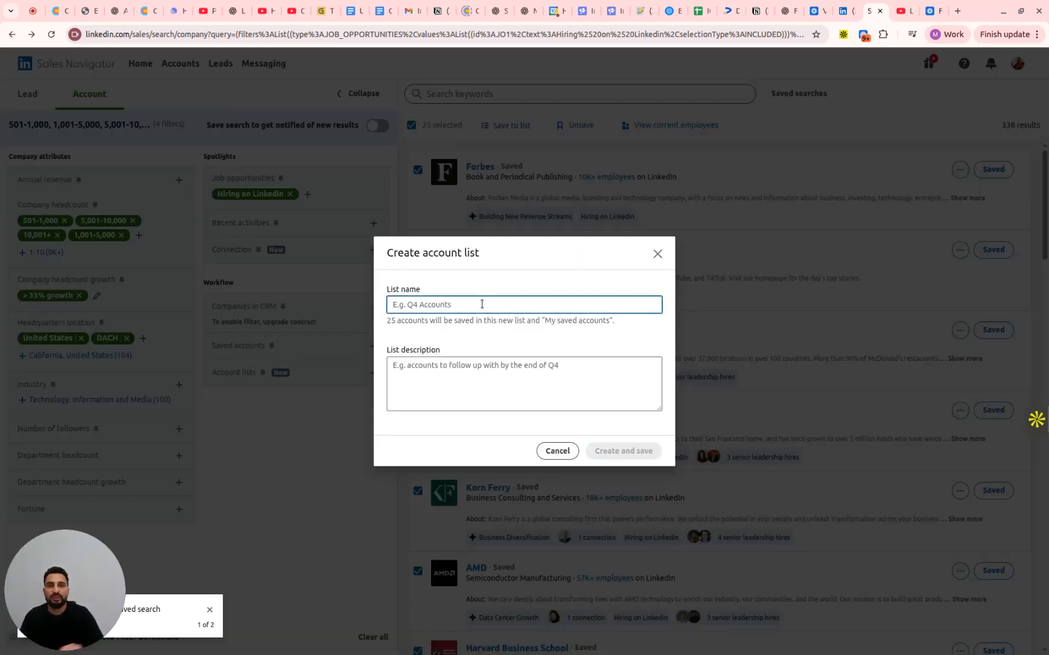
type("Hiring ")
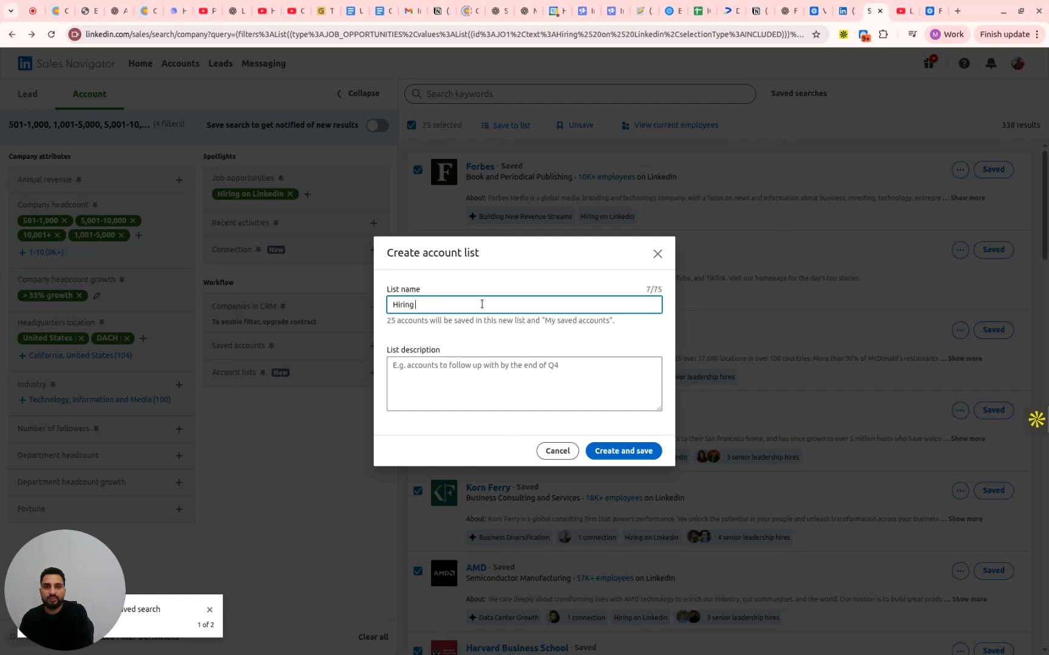
type("Sales Com")
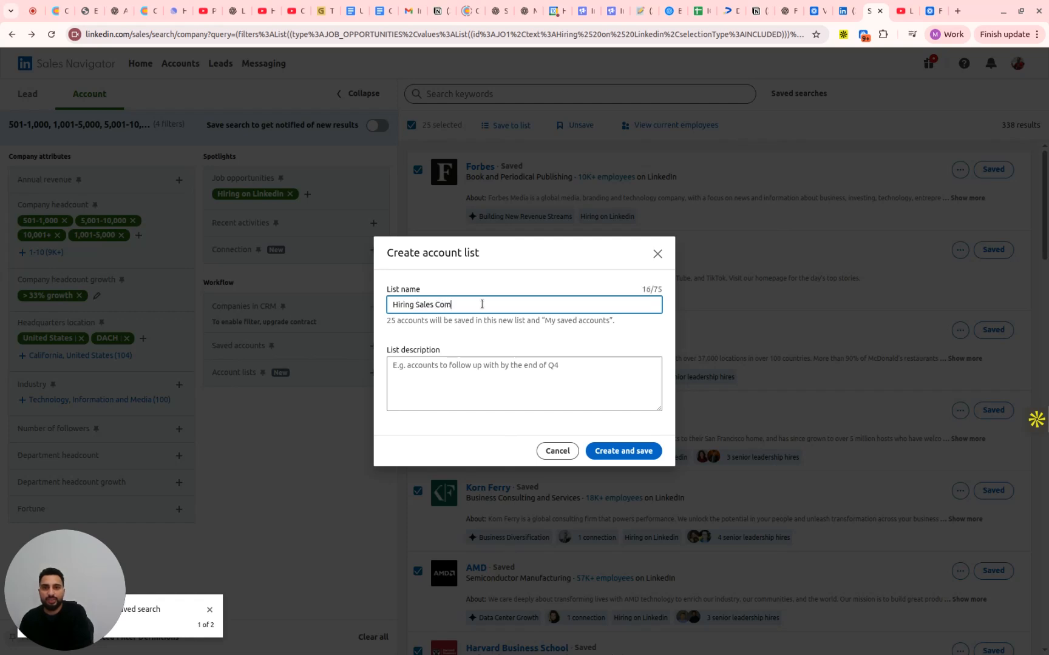
type("panies")
key("ctrl+shift+Left")
type("People USA/DACH")
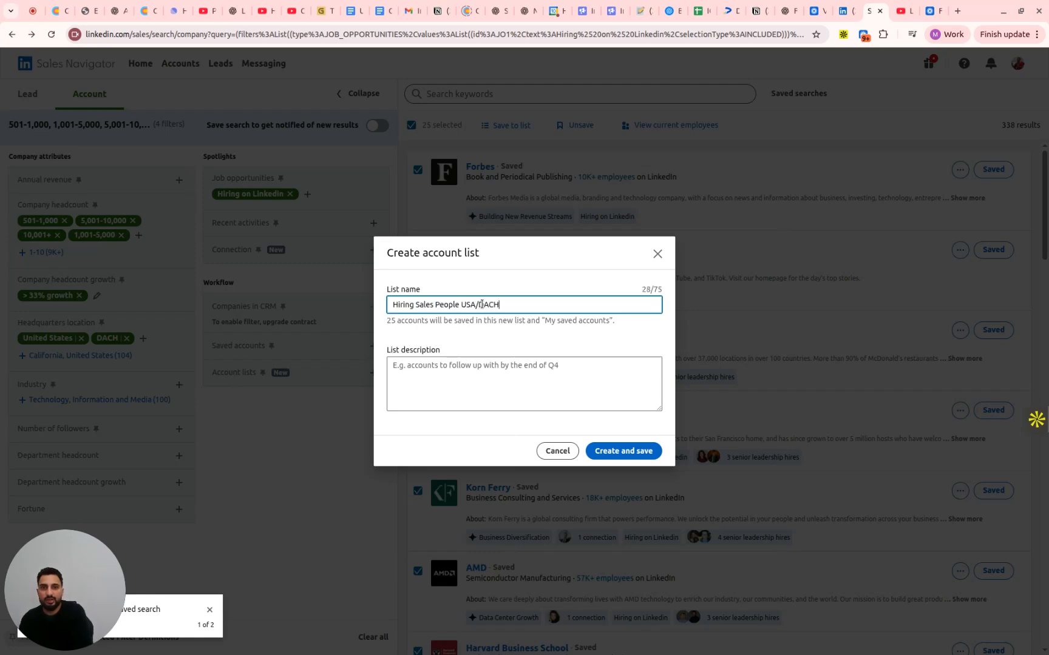
left_click(618, 450)
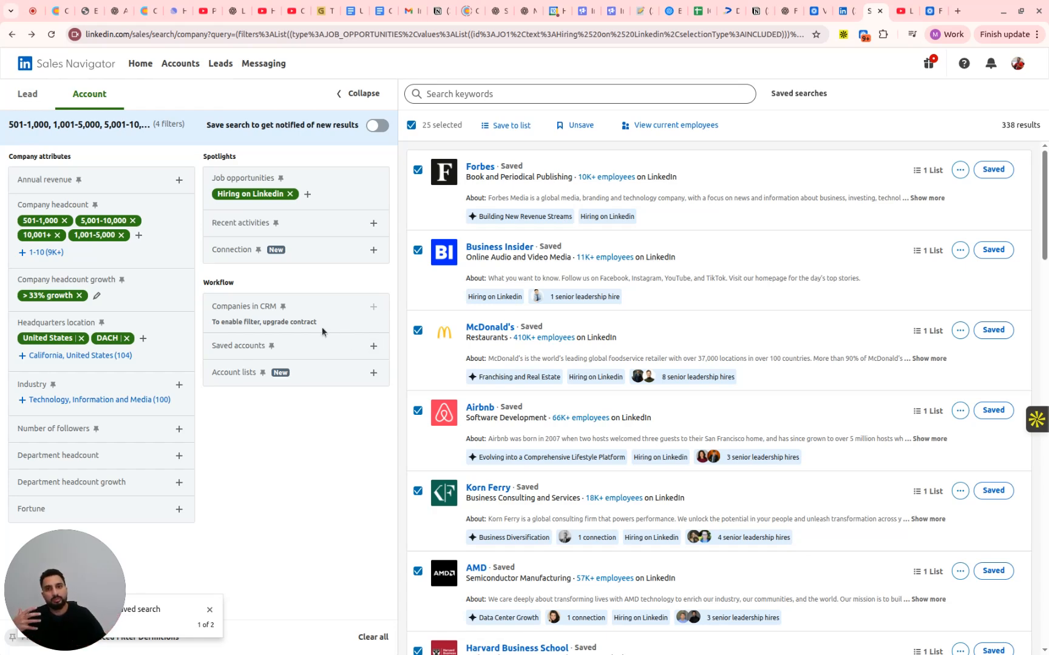
Switch to the lead search, remove all company headcount and headquarters location filters, and reload the page.
left_click(38, 97)
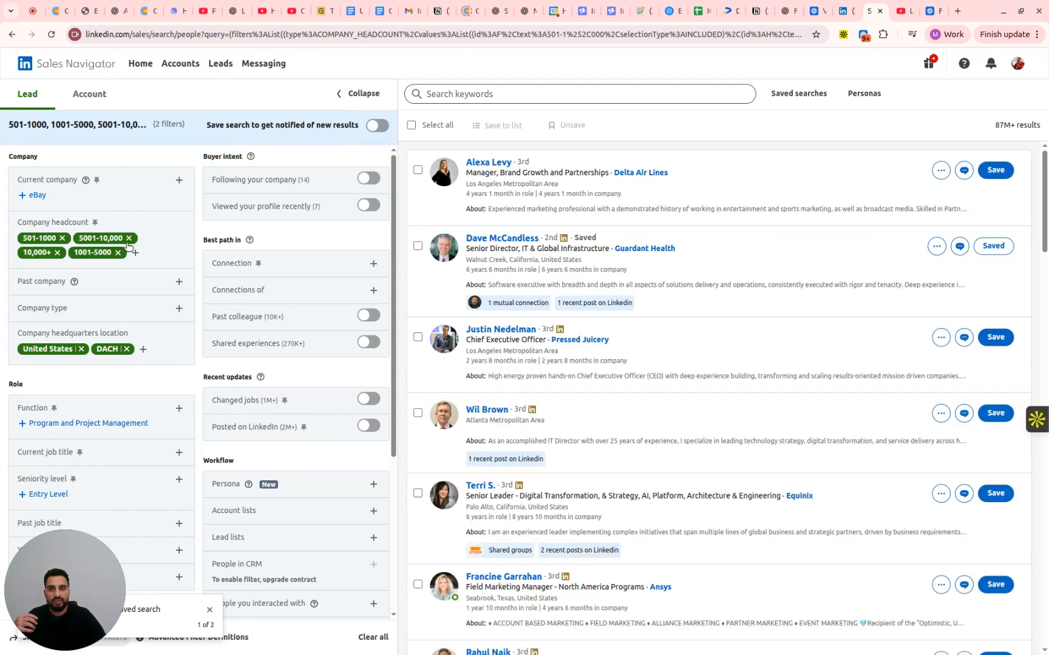
left_click(129, 238)
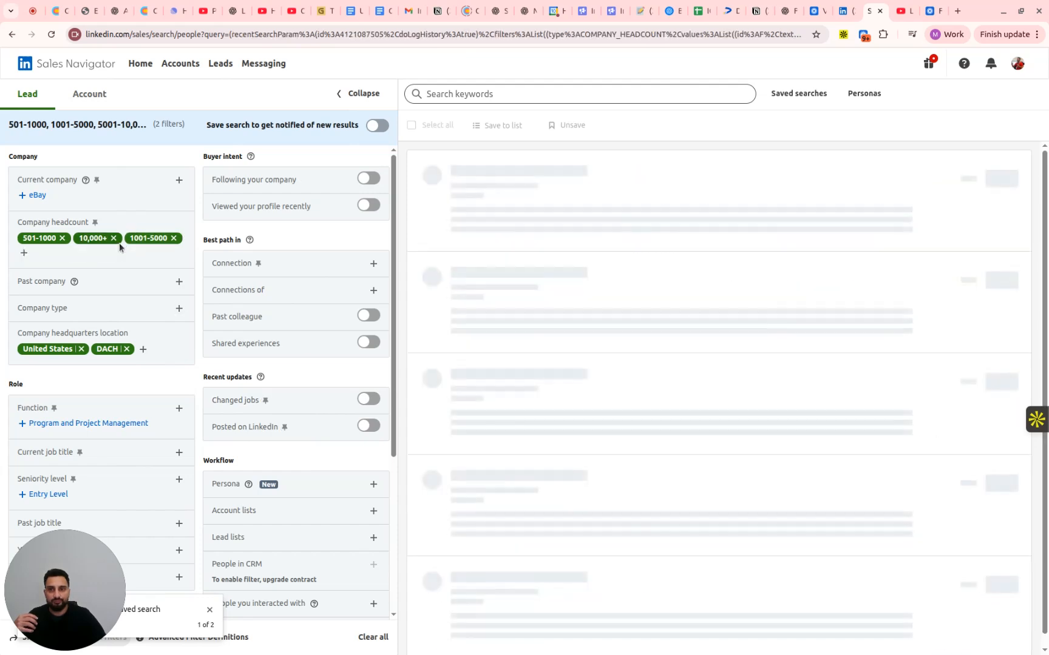
left_click(62, 238)
left_click(58, 238)
left_click(58, 238)
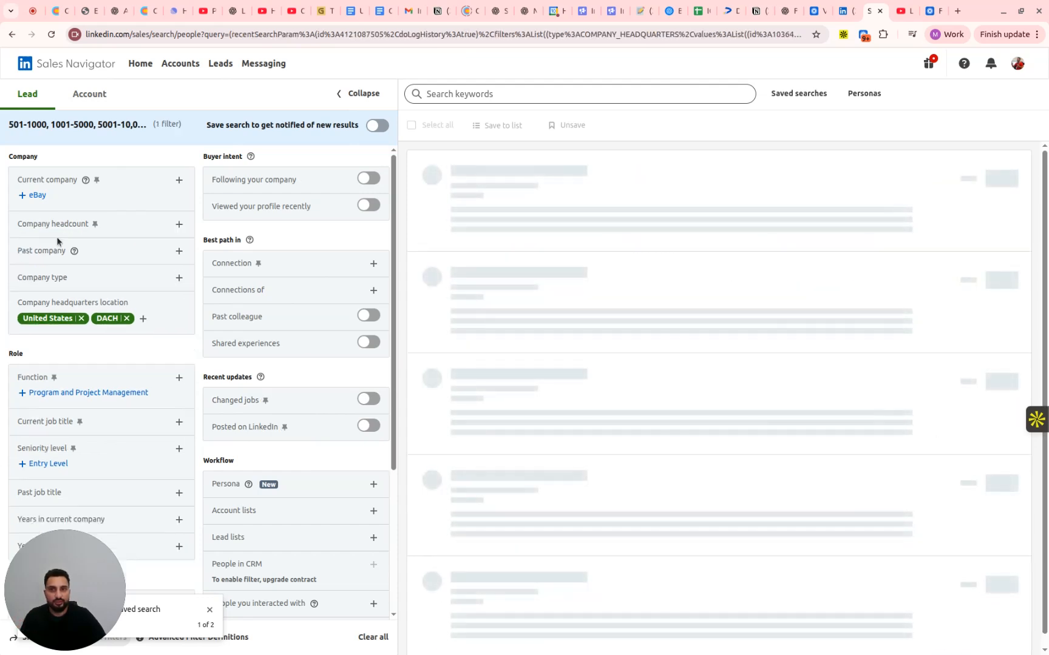
left_click(80, 319)
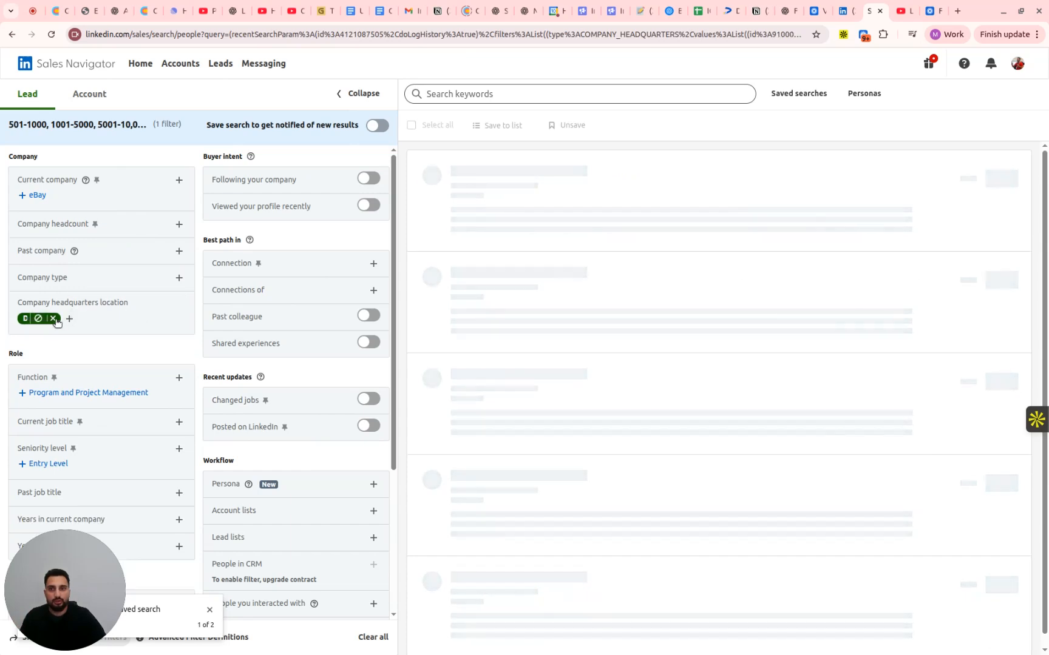
left_click(55, 319)
scroll(75, 361, "down", 3)
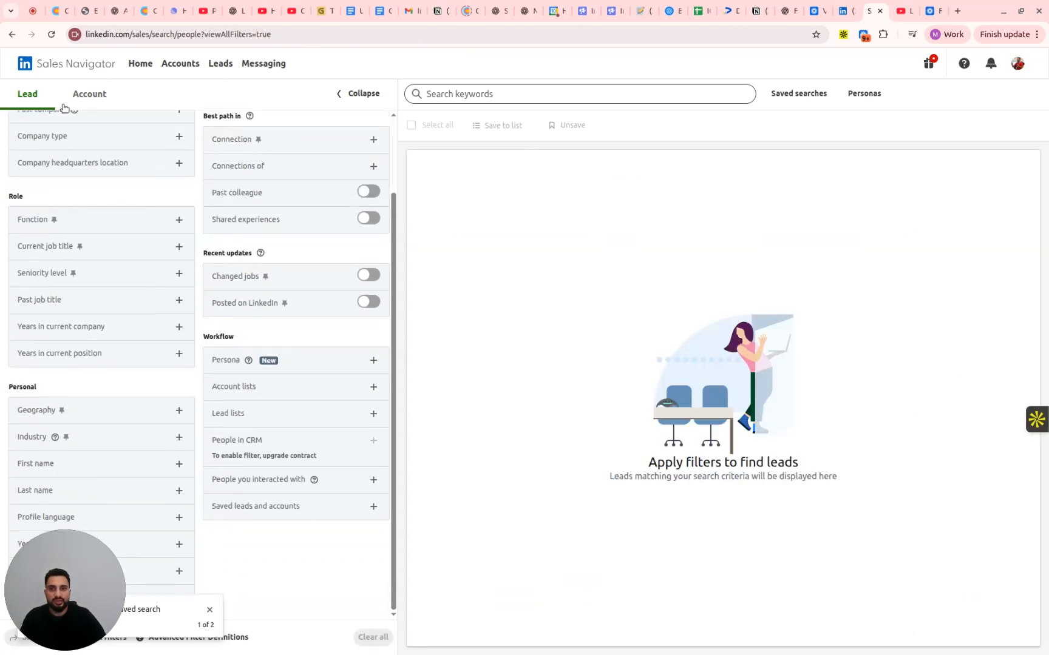
left_click(51, 34)
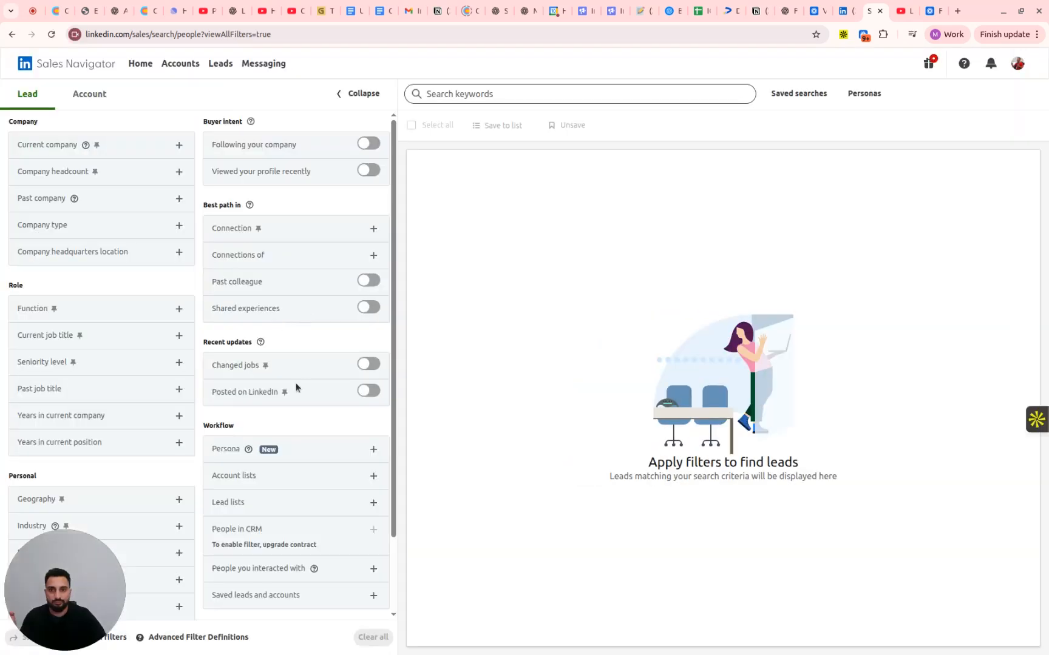
Filter the leads by the account list "Hiring Sales People USA/DACH".
scroll(298, 382, "down", 3)
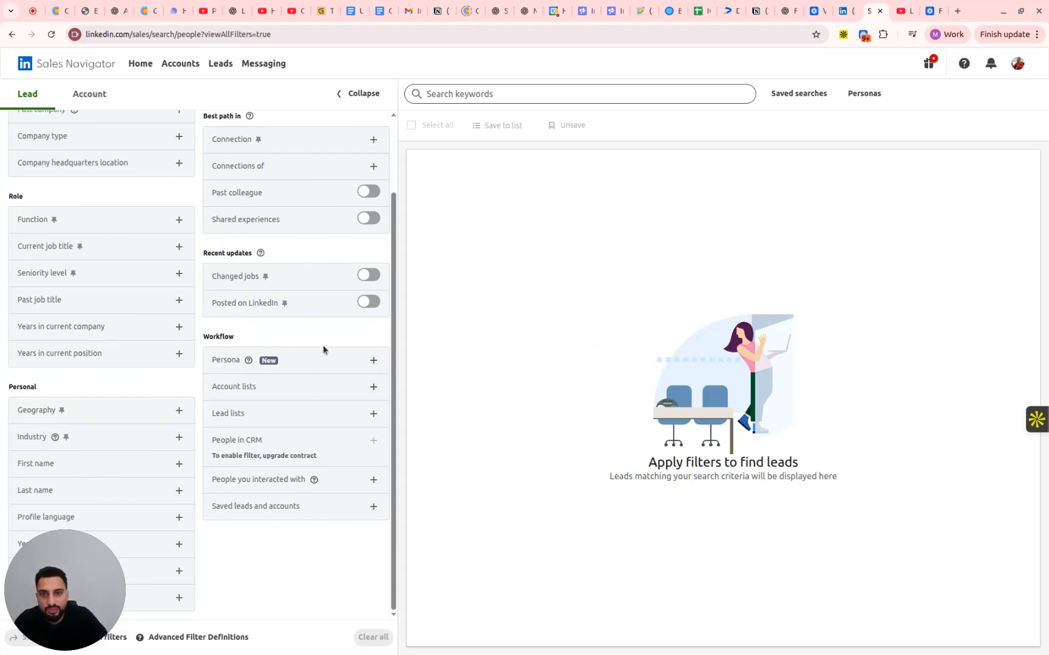
left_click(331, 392)
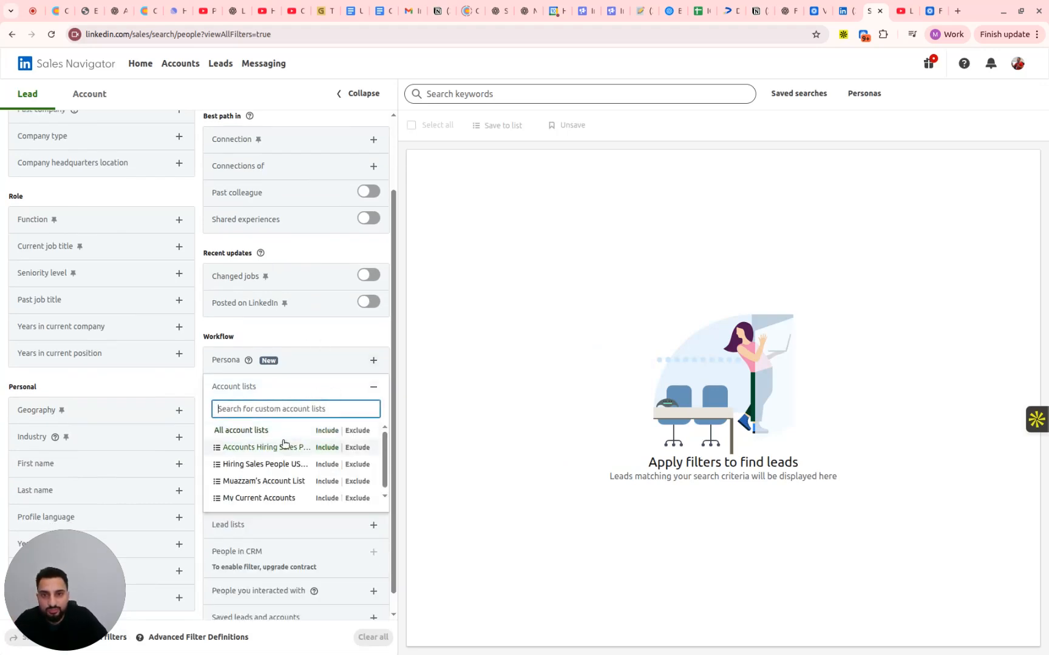
left_click(265, 467)
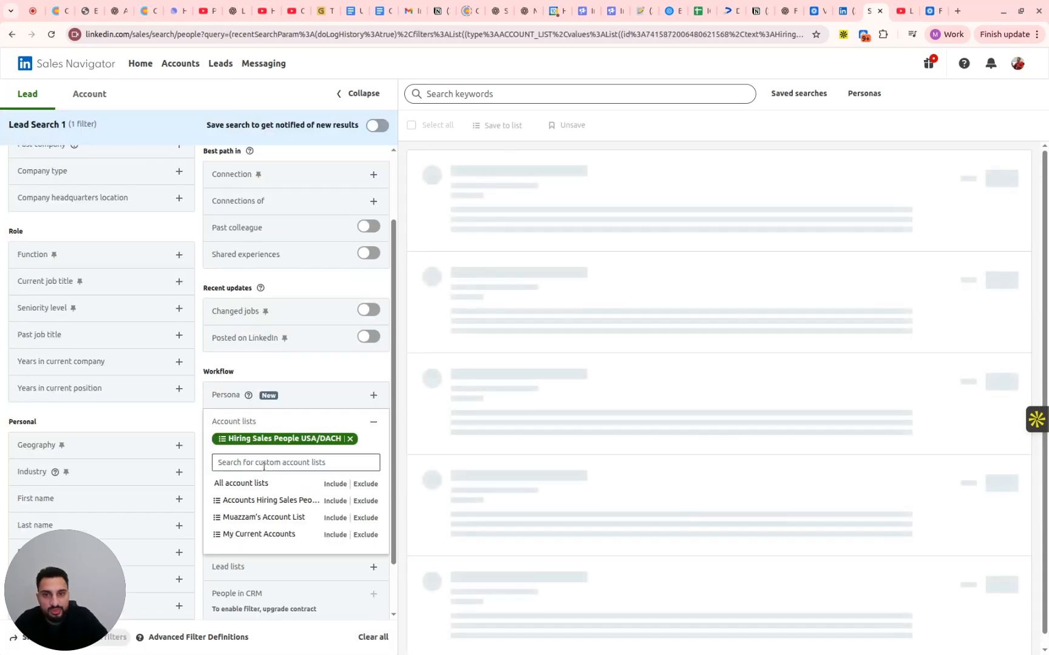
left_click(322, 371)
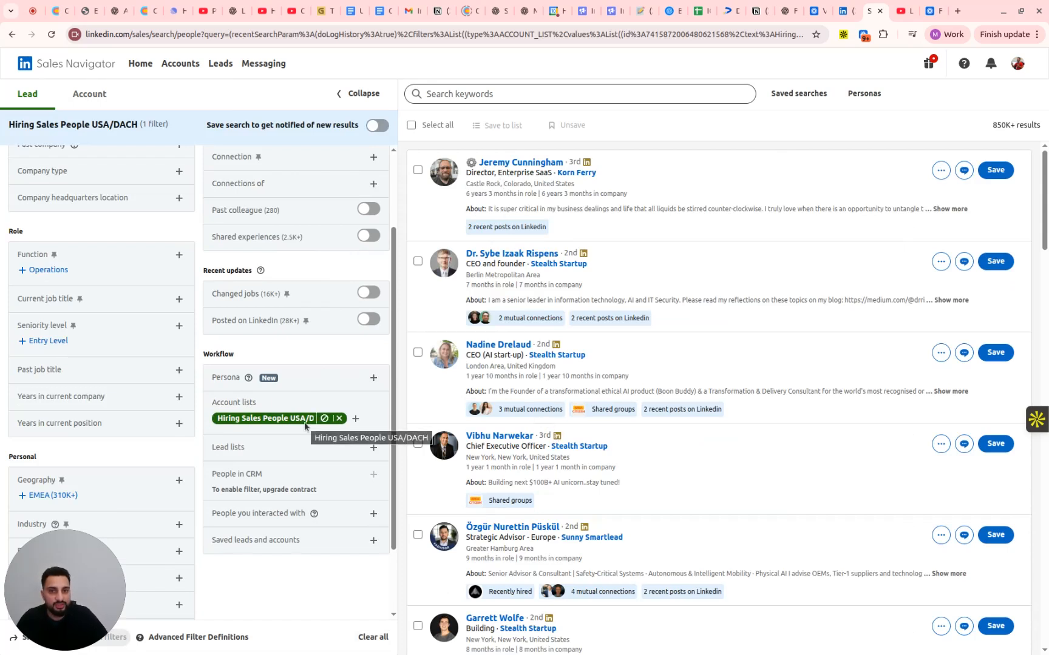
Apply the "Sales Director / Founders / Owners" persona to the lead search and check the number of results.
scroll(300, 426, "down", 2)
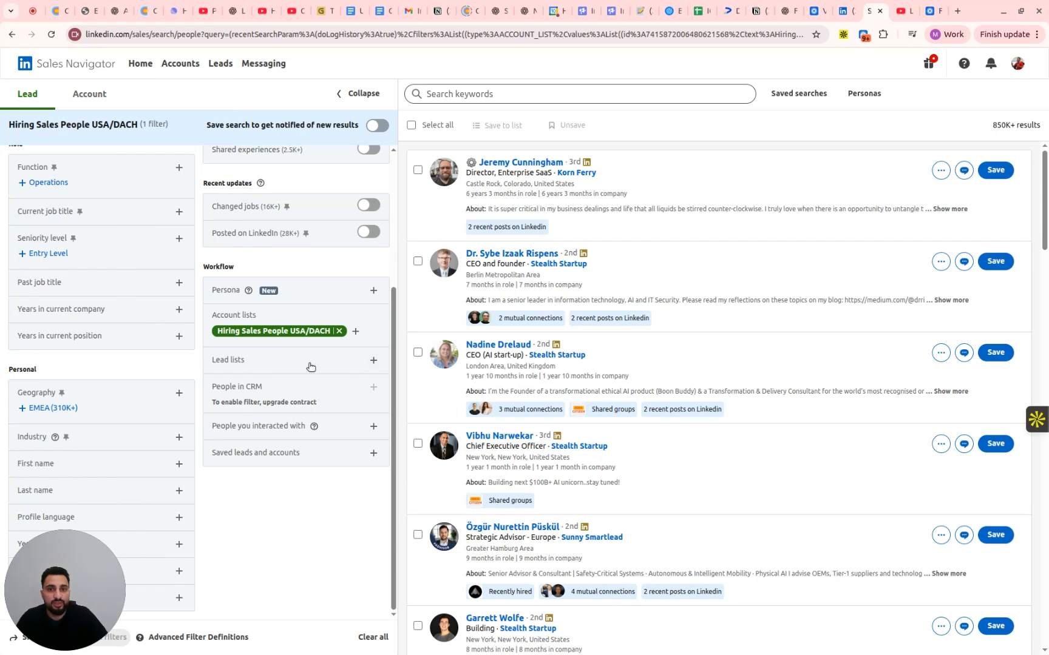
left_click(331, 298)
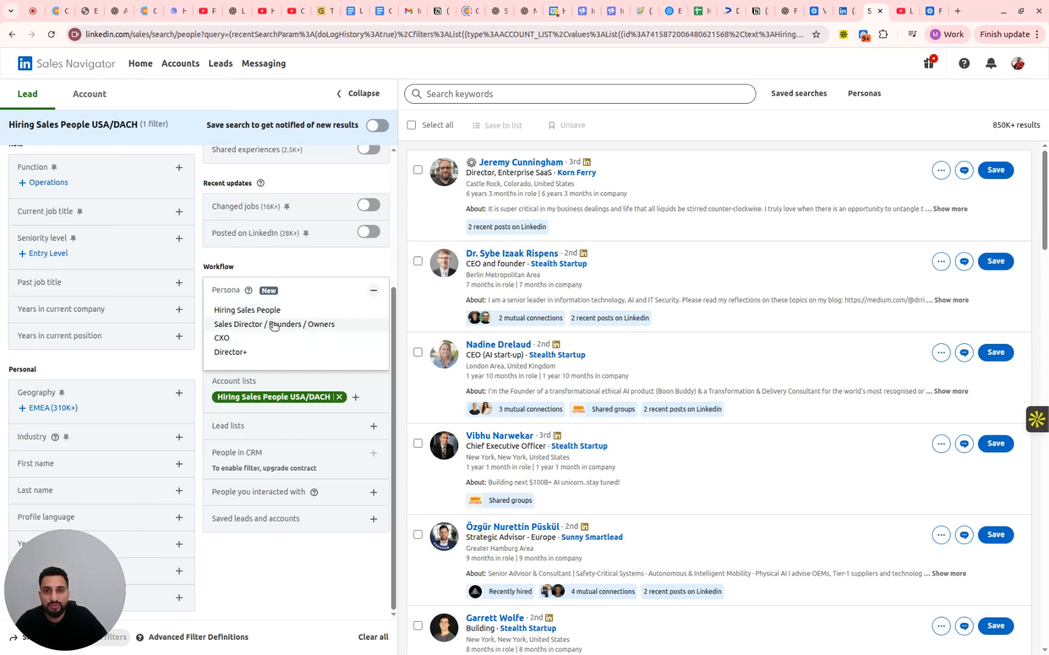
left_click(274, 325)
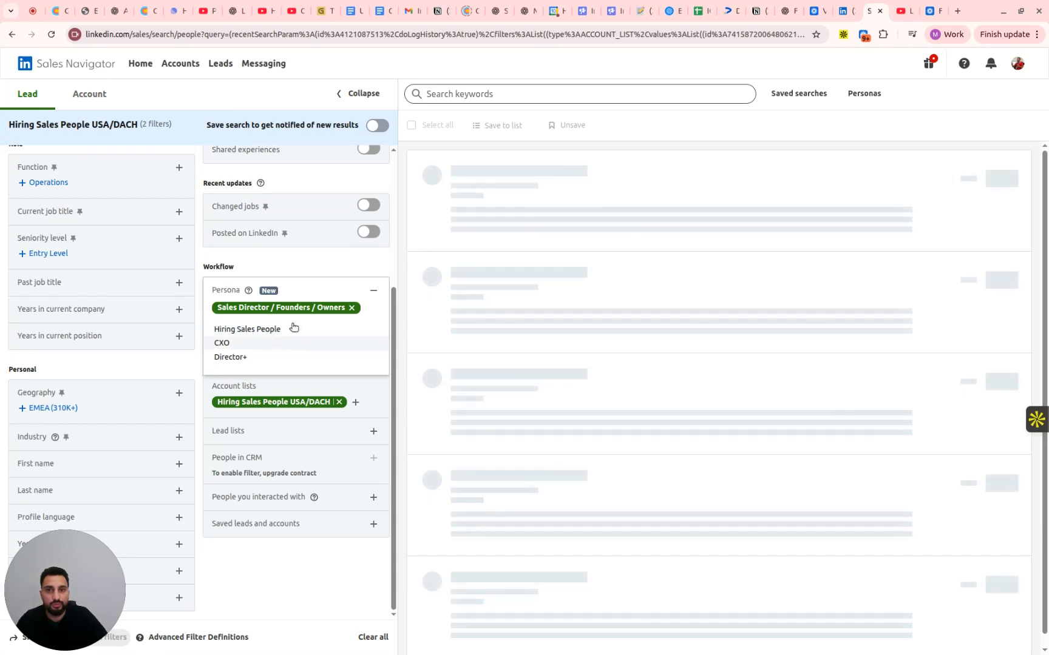
left_click(300, 265)
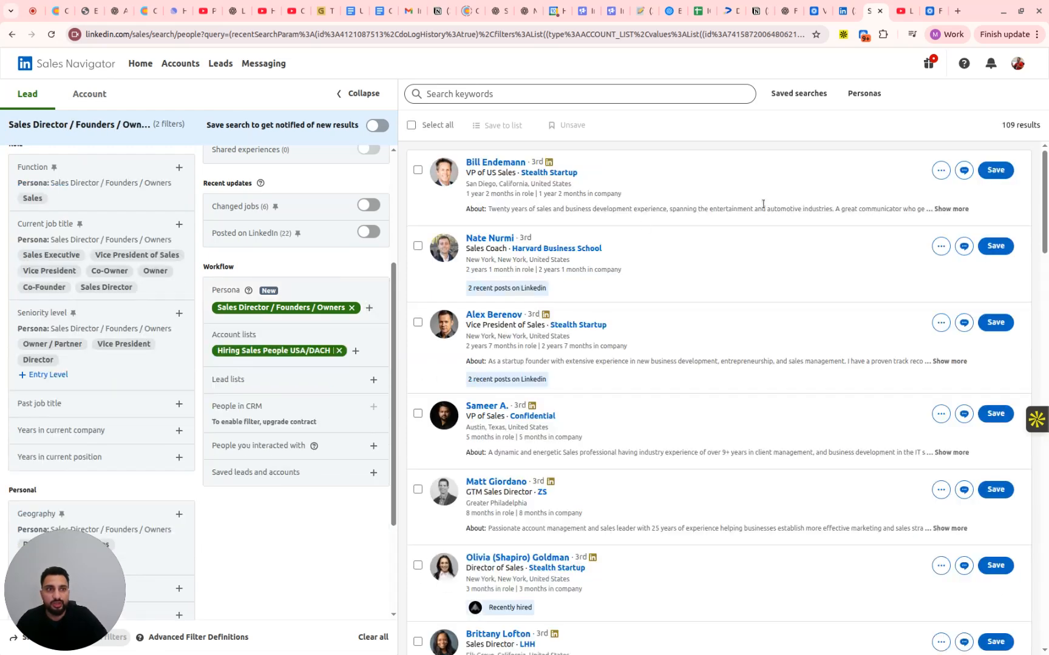
left_click_drag(998, 126, 1047, 130)
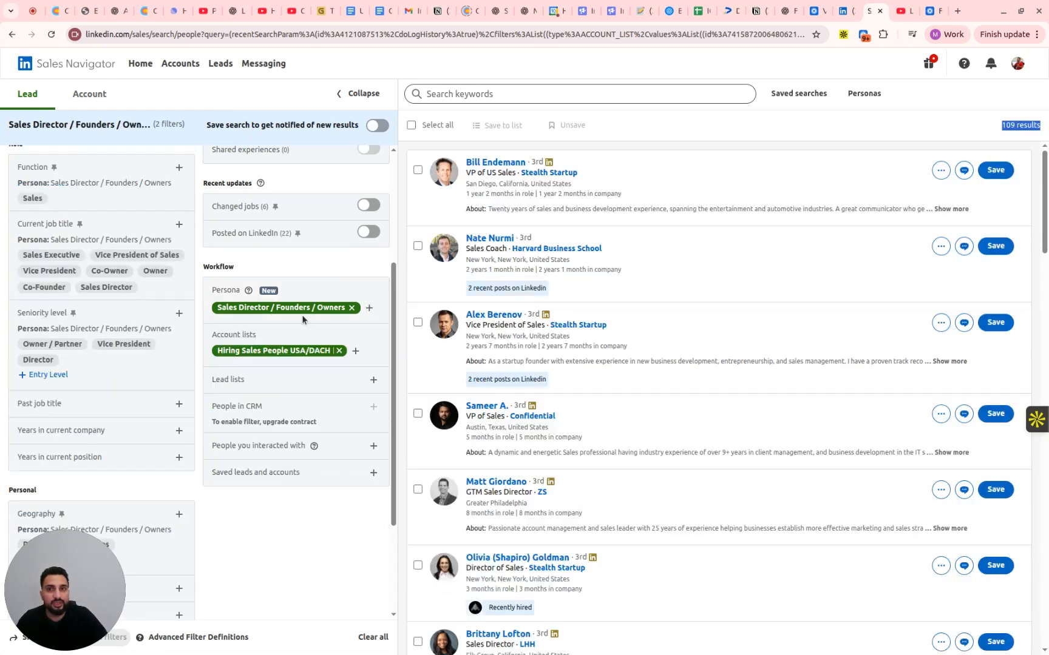
Review the persona's filters, try the Changed jobs filter on the leads, and replace it with Posted on LinkedIn.
scroll(140, 349, "up", 5)
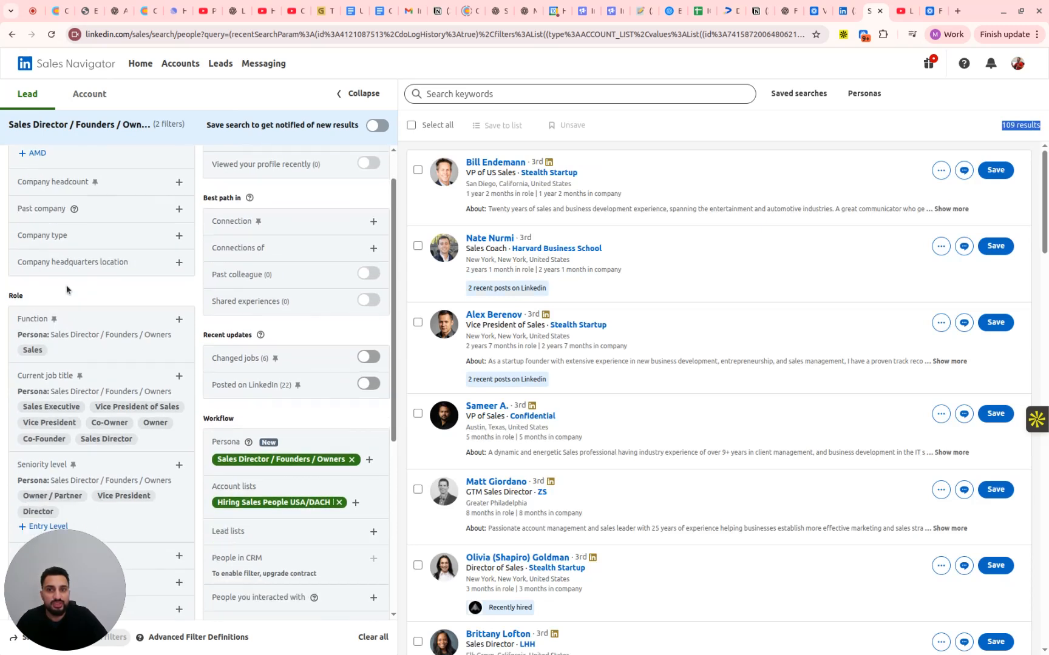
scroll(67, 290, "down", 5)
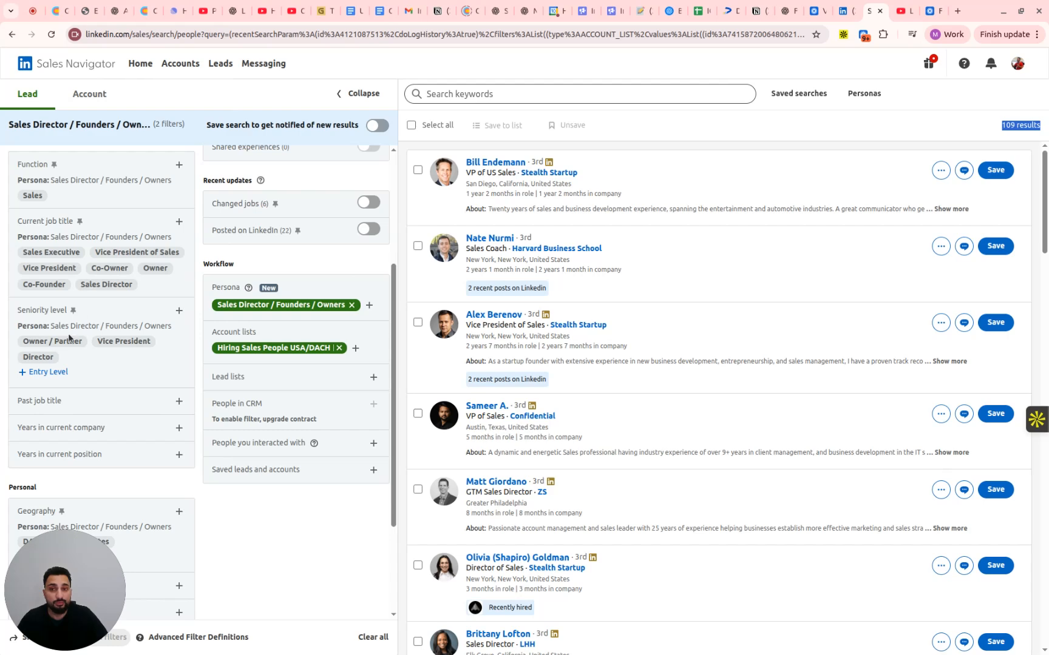
scroll(69, 338, "down", 5)
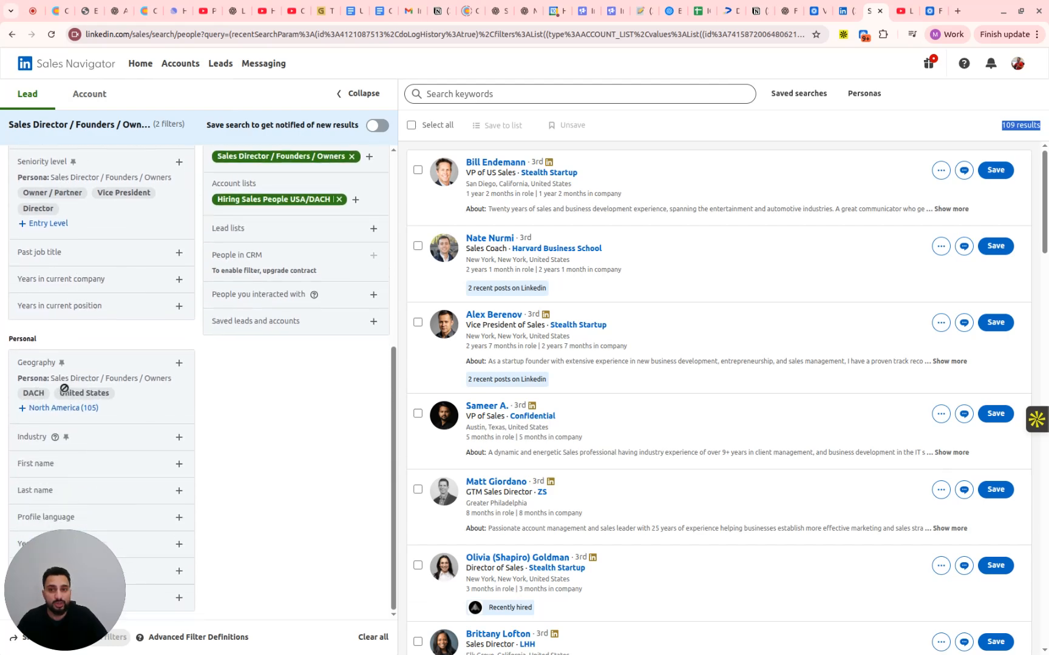
scroll(97, 382, "up", 11)
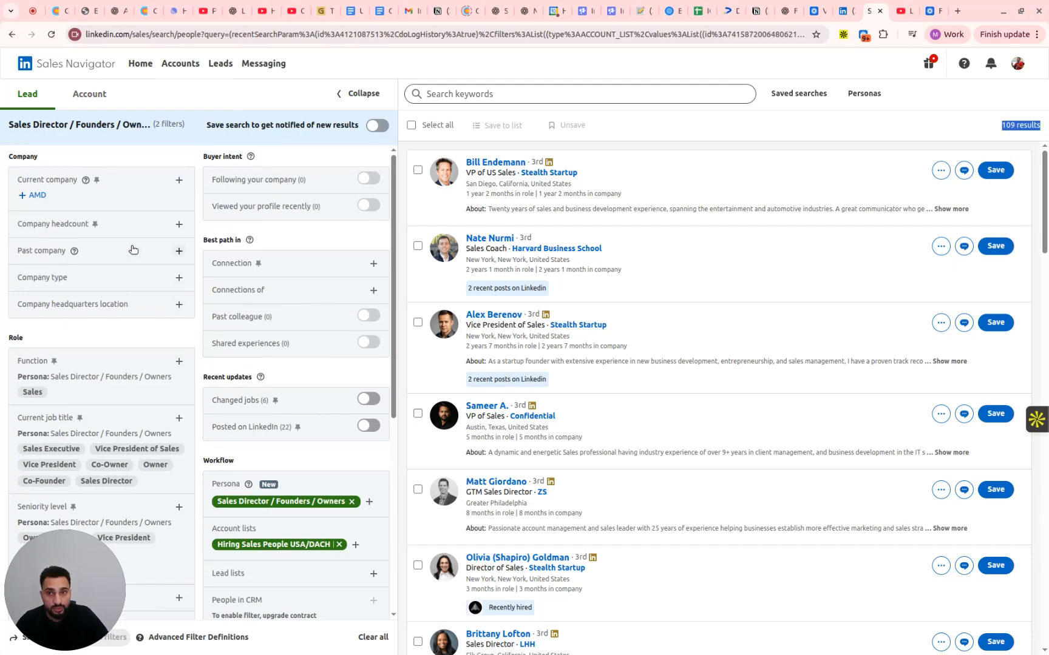
left_click(366, 399)
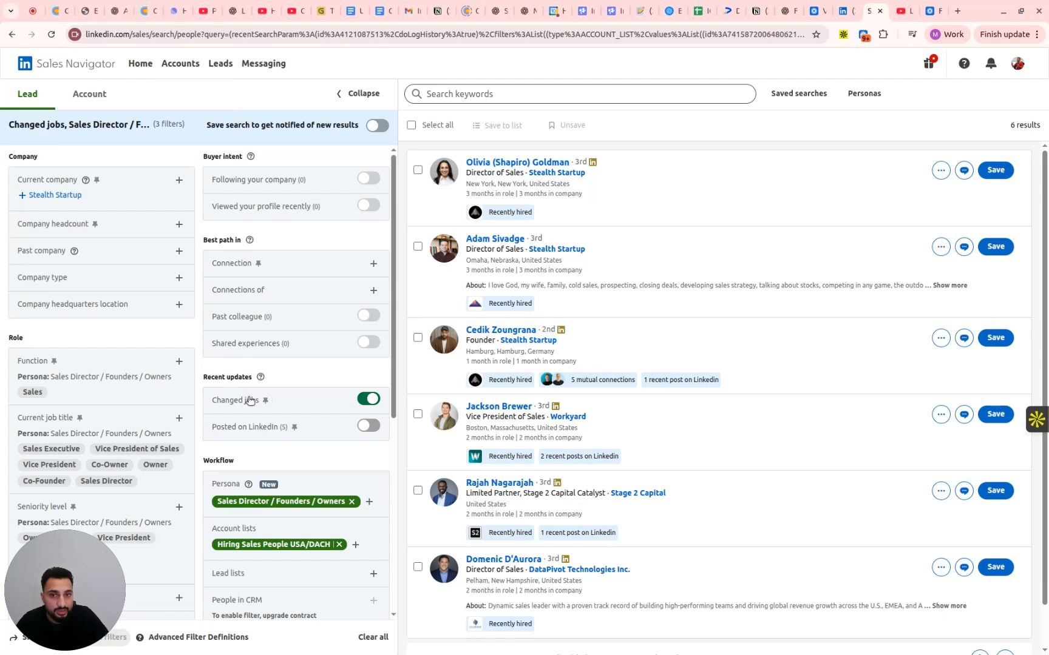
left_click(364, 402)
left_click(366, 431)
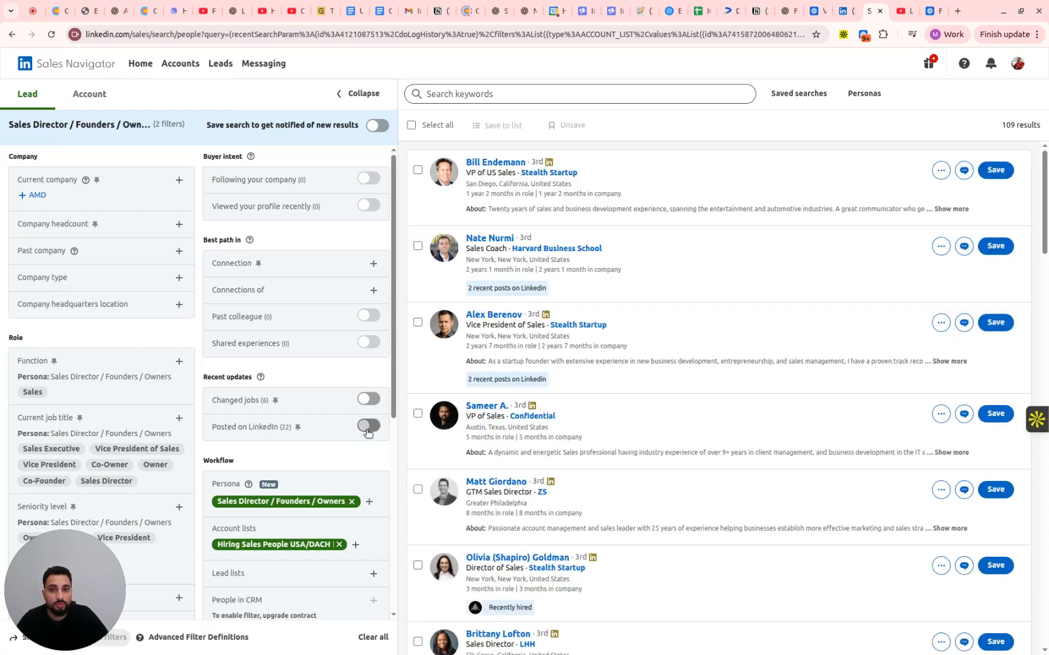